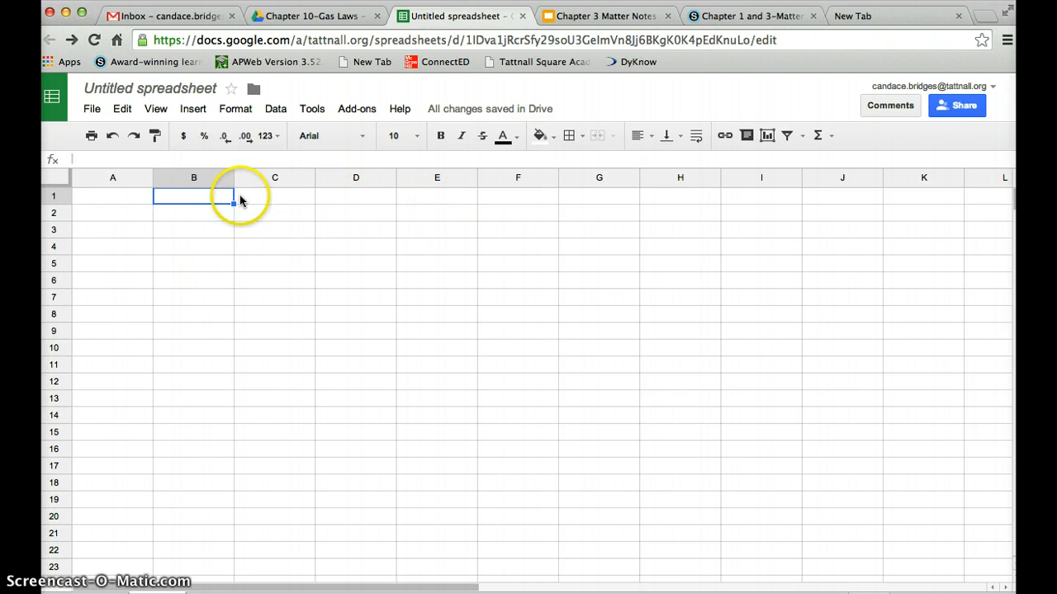
Enter the headings Position A, Position B, Position C and Position D in cells B1 through E1.
{"action": "left_click", "coordinate": [183, 201]}
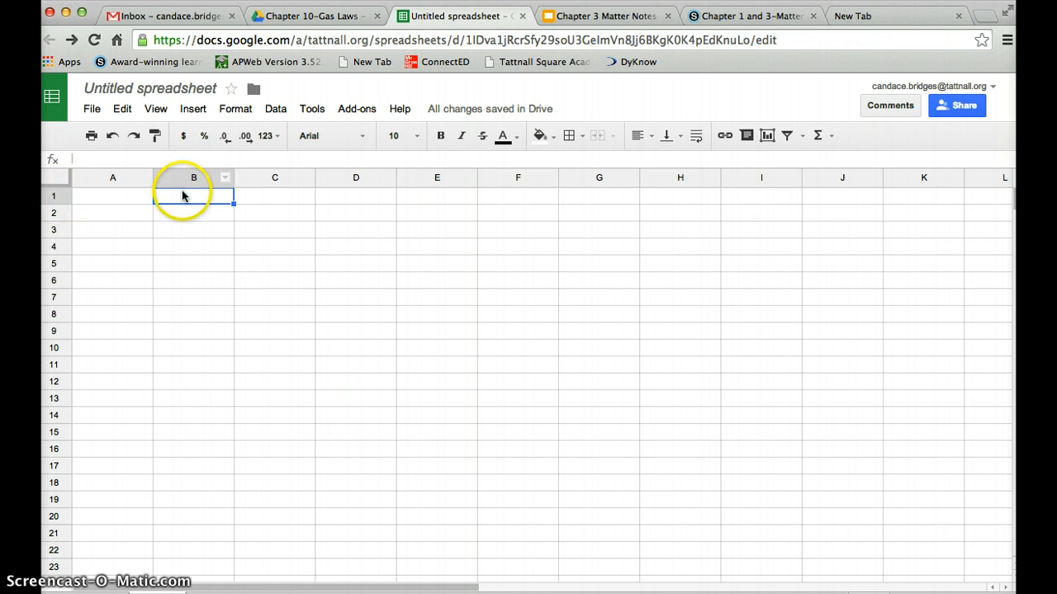
{"action": "type", "text": "Position"}
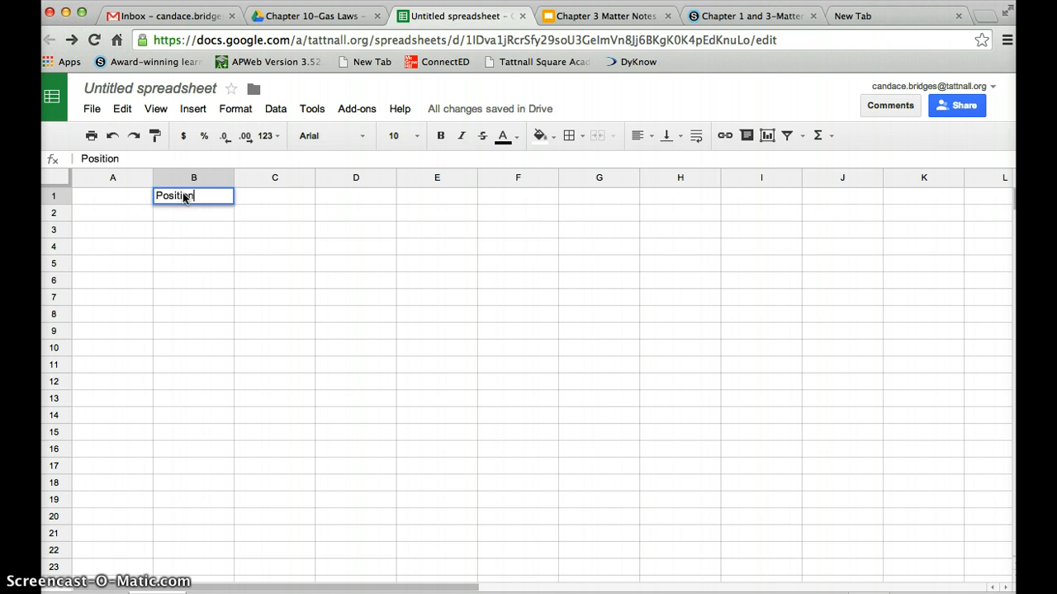
{"action": "type", "text": " A"}
{"action": "key", "text": "Tab"}
{"action": "type", "text": "P"}
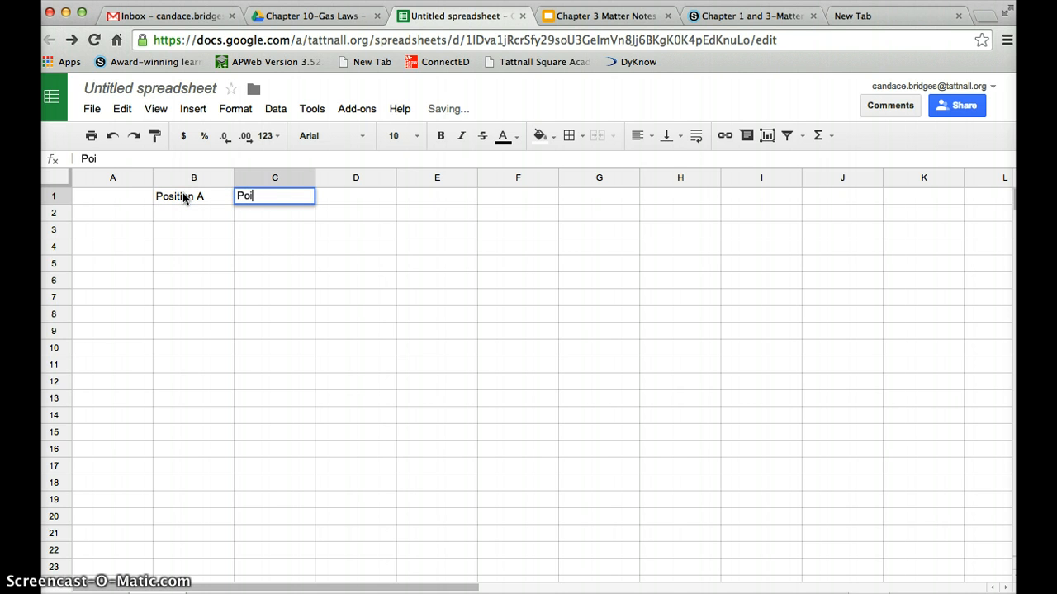
{"action": "type", "text": "osition B"}
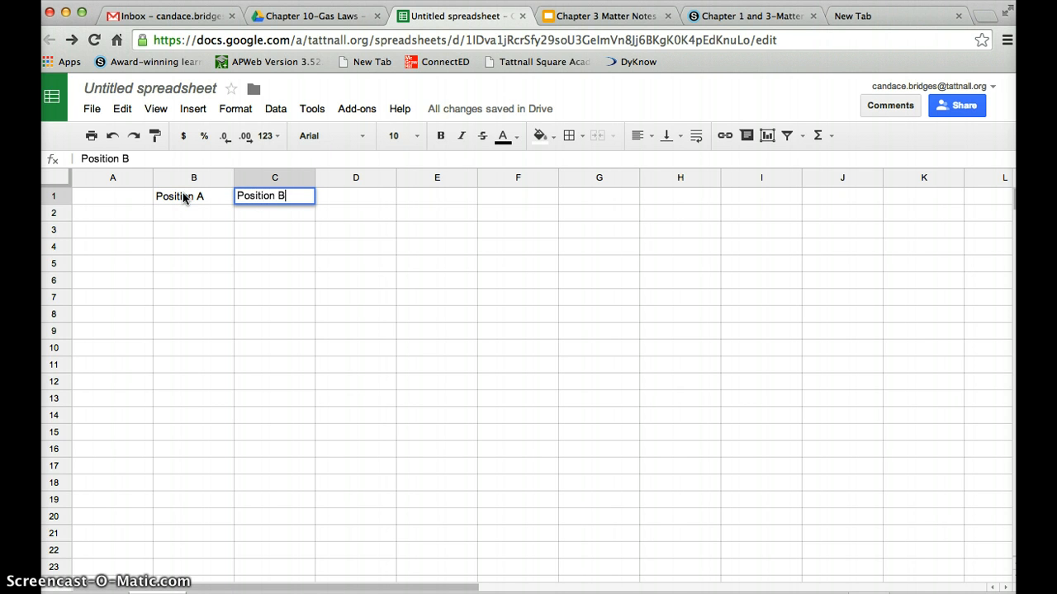
{"action": "key", "text": "Tab"}
{"action": "type", "text": "P"}
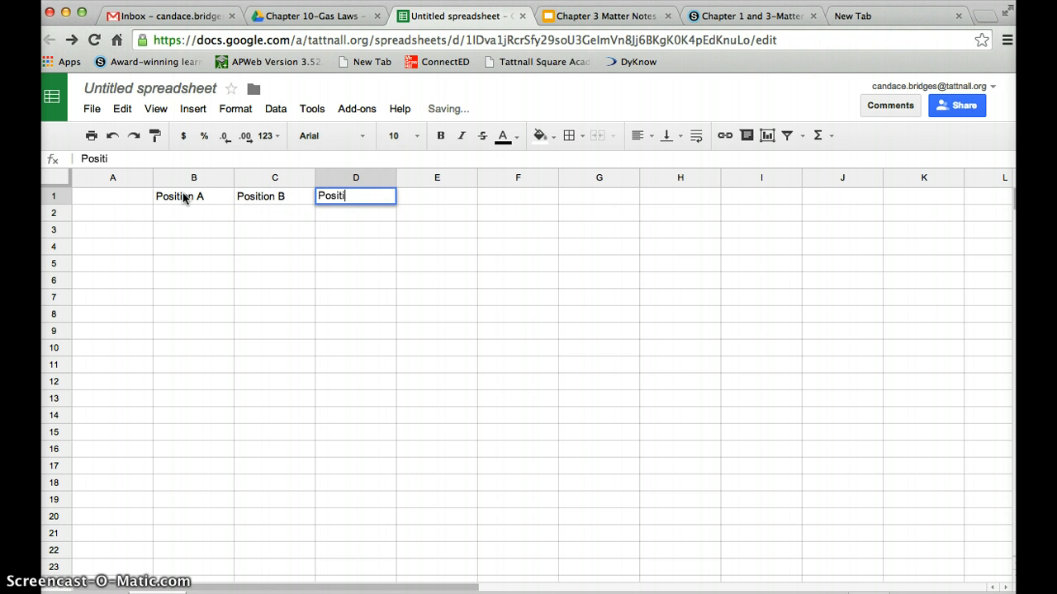
{"action": "type", "text": "osition C"}
{"action": "key", "text": "Tab"}
{"action": "type", "text": "Po"}
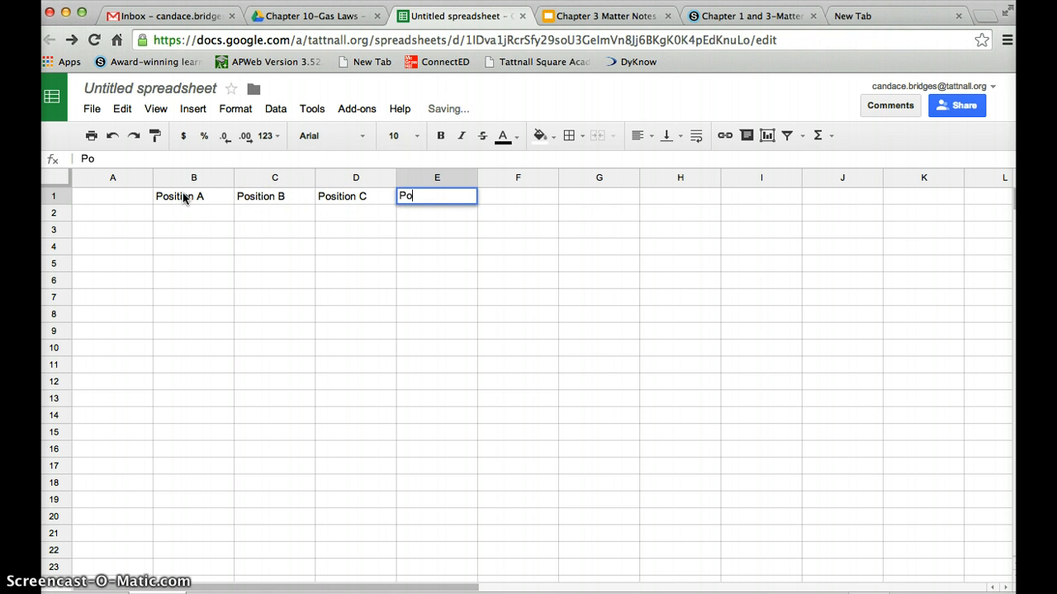
{"action": "type", "text": "sition D"}
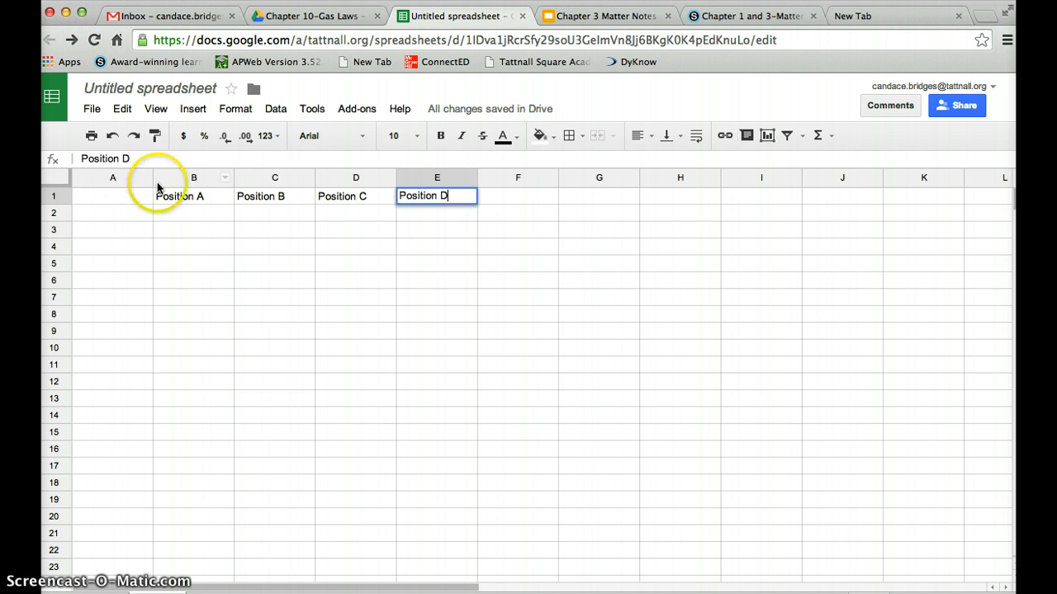
{"action": "left_click", "coordinate": [128, 213]}
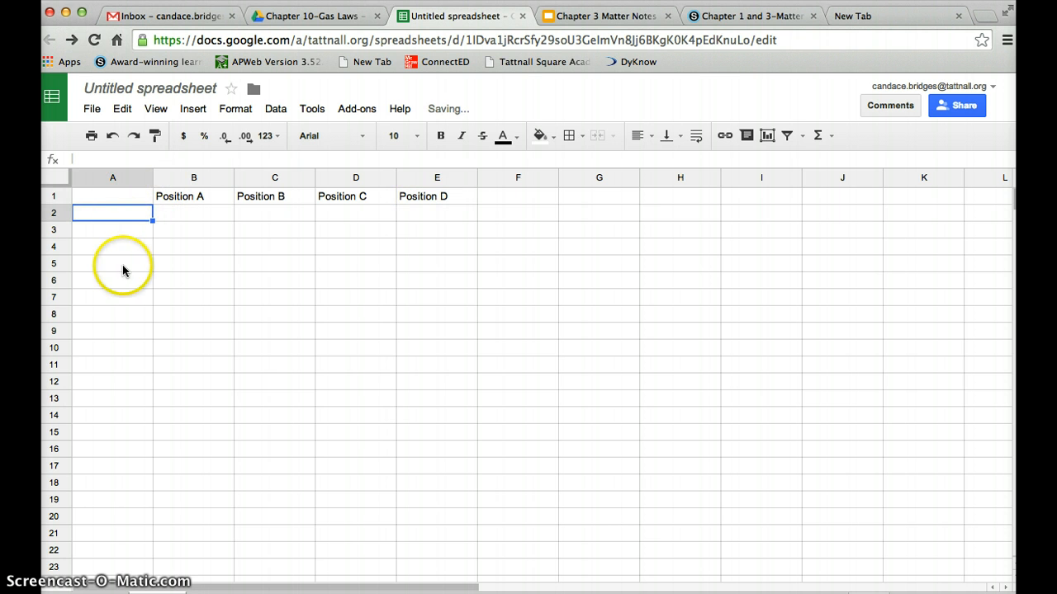
Enter 0, 15, 30, 45 and 60 down column A in A2–A6.
{"action": "left_click", "coordinate": [130, 213]}
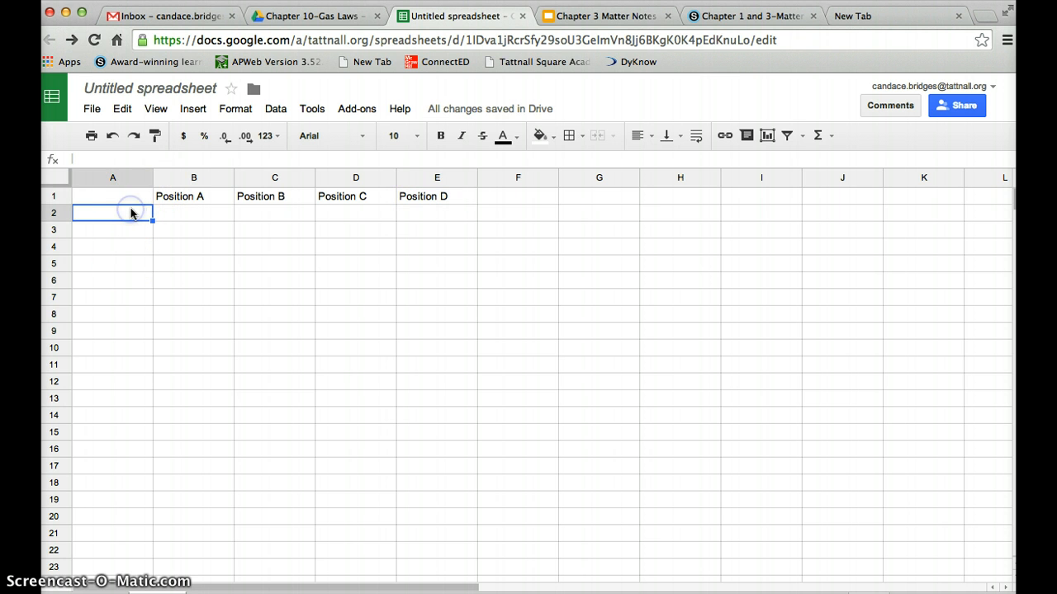
{"action": "type", "text": "-"}
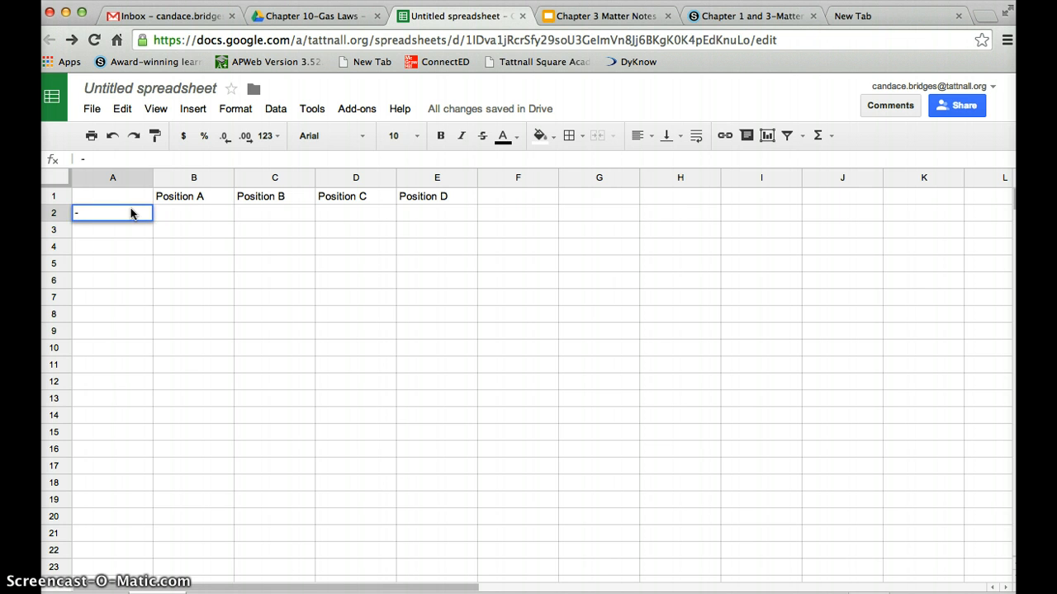
{"action": "key", "text": "Return"}
{"action": "type", "text": "15"}
{"action": "key", "text": "Return"}
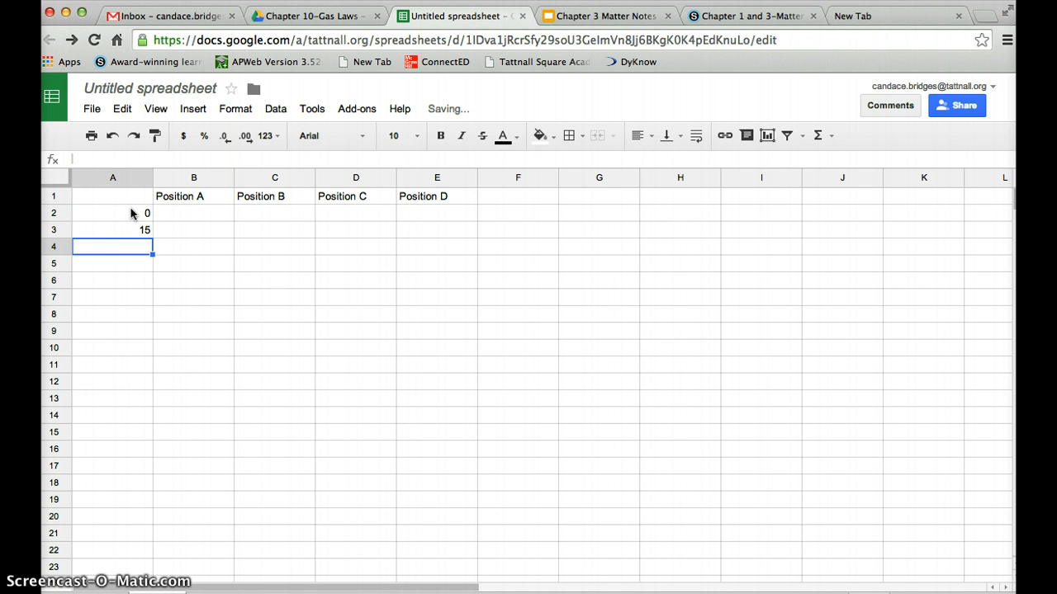
{"action": "type", "text": "30"}
{"action": "key", "text": "Return"}
{"action": "type", "text": "45"}
{"action": "key", "text": "Return"}
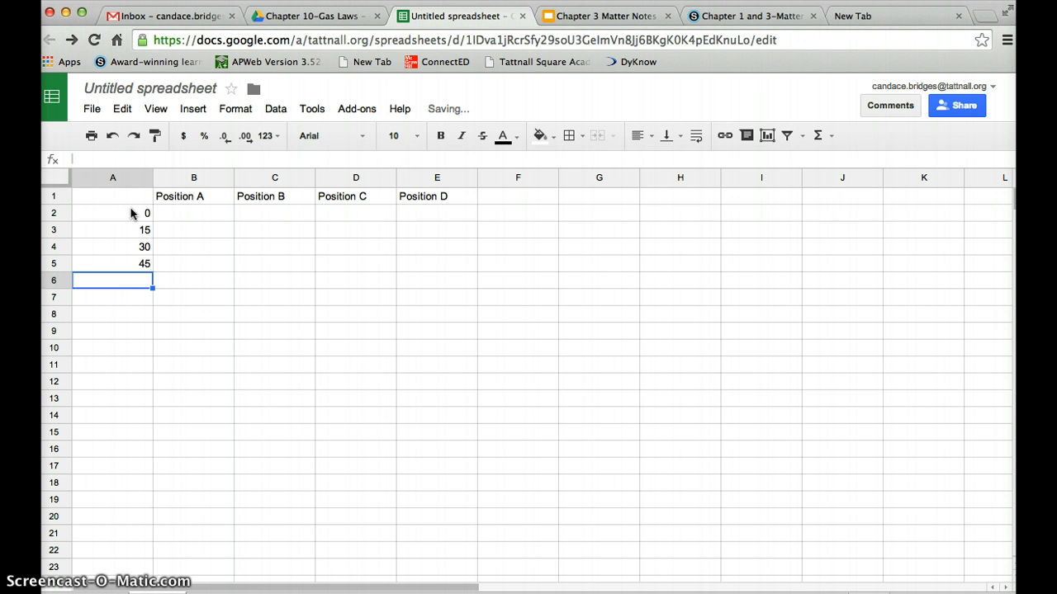
{"action": "type", "text": "60"}
{"action": "key", "text": "Return"}
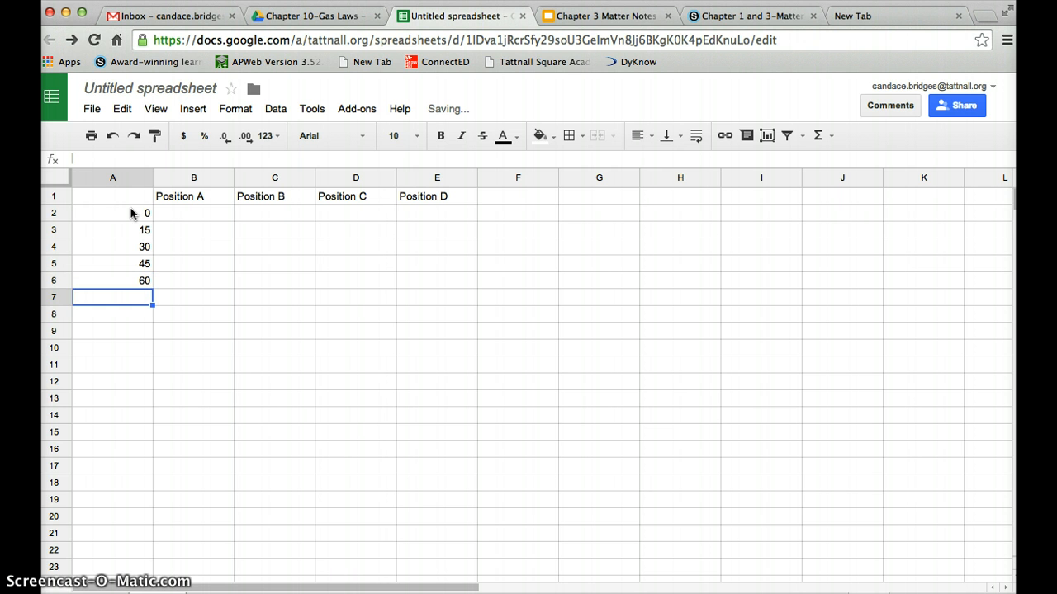
Continue column A with 75, 90, 105 and 120 in A7–A10.
{"action": "type", "text": "75"}
{"action": "key", "text": "Return"}
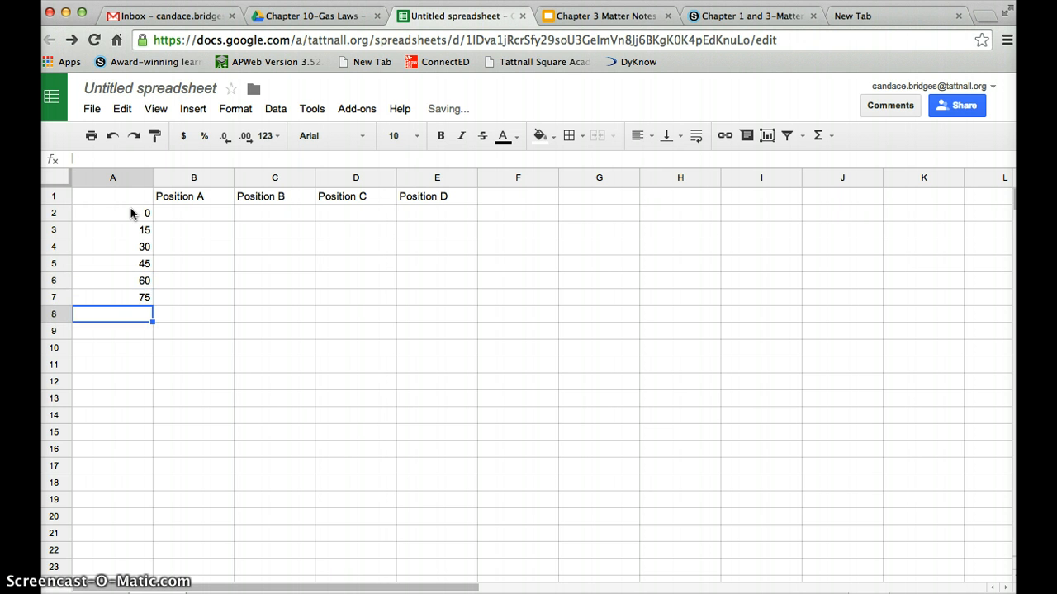
{"action": "type", "text": "90"}
{"action": "key", "text": "Return"}
{"action": "type", "text": "105"}
{"action": "key", "text": "Return"}
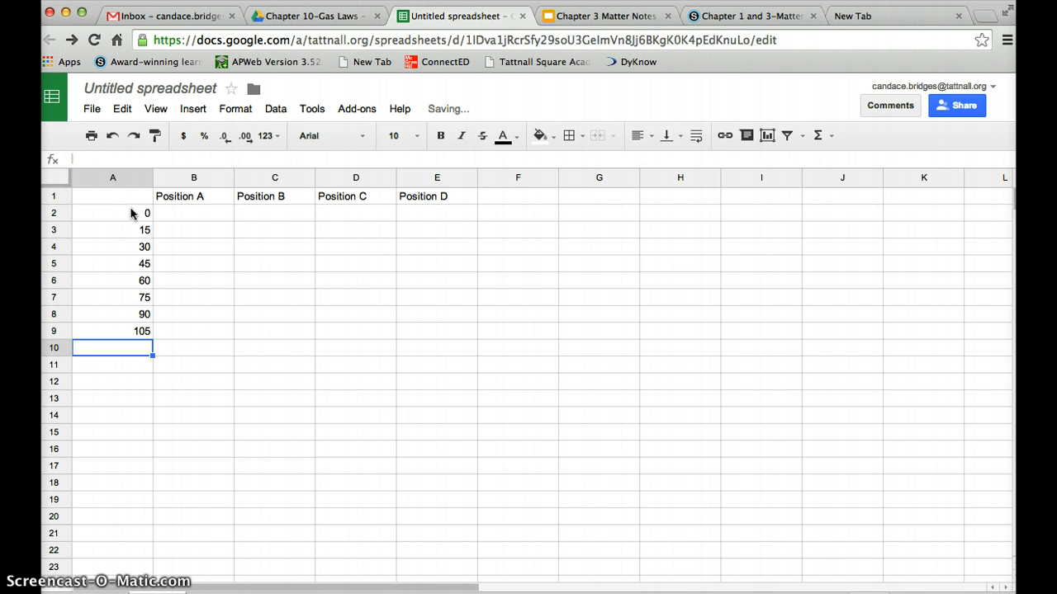
{"action": "type", "text": "20"}
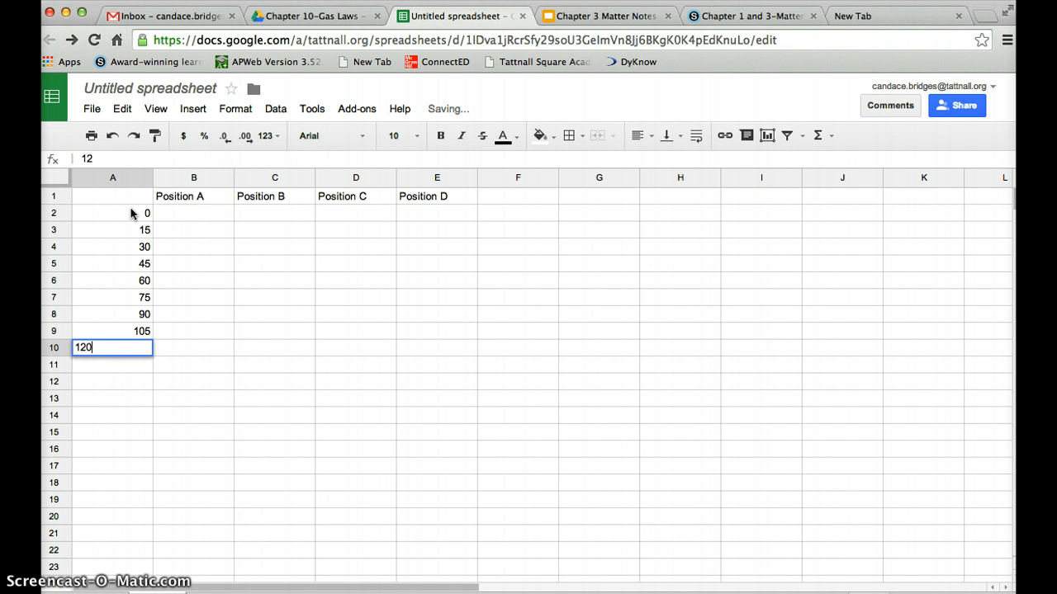
{"action": "type", "text": "20"}
{"action": "left_click", "coordinate": [182, 212]}
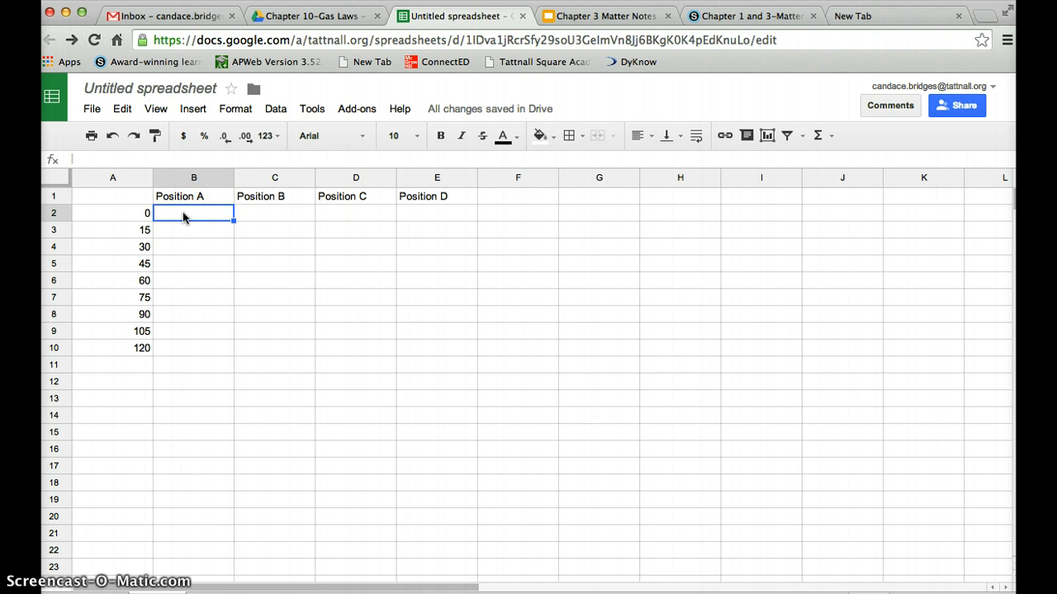
Enter the Position A readings 22 through 30 in B2–B10.
{"action": "type", "text": "22"}
{"action": "key", "text": "Return"}
{"action": "type", "text": "23"}
{"action": "key", "text": "Return"}
{"action": "type", "text": "24"}
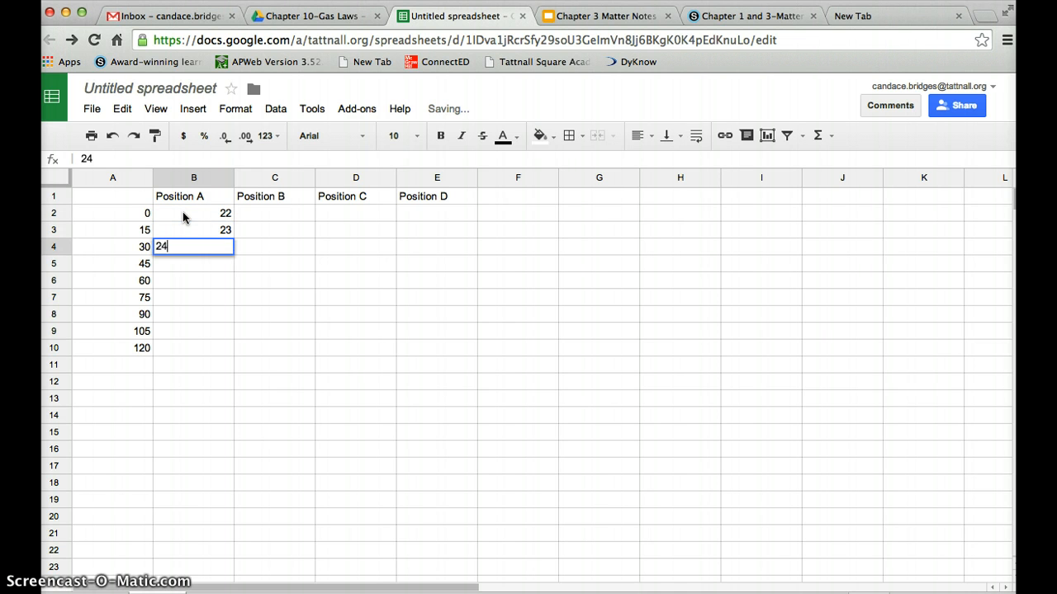
{"action": "key", "text": "Return"}
{"action": "type", "text": "25"}
{"action": "key", "text": "Return"}
{"action": "type", "text": "26"}
{"action": "key", "text": "Return"}
{"action": "type", "text": "2"}
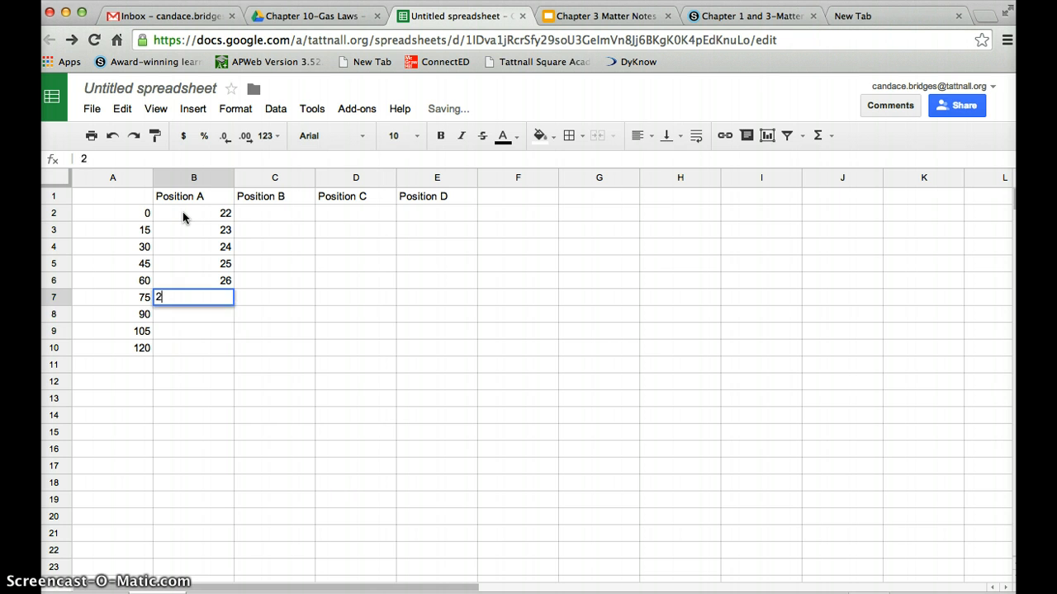
{"action": "type", "text": "7"}
{"action": "key", "text": "Return"}
{"action": "type", "text": "28"}
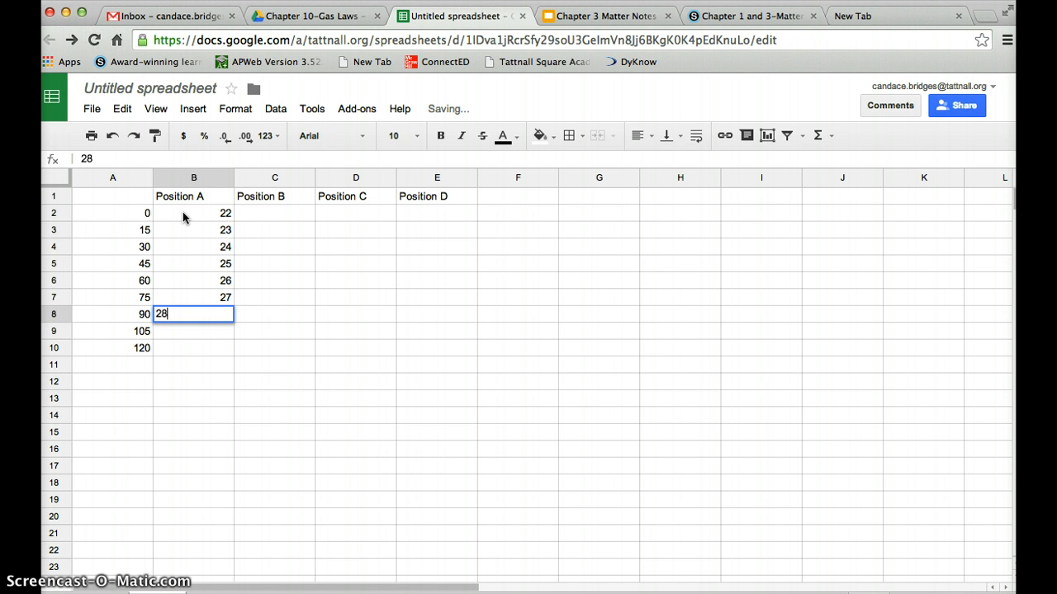
{"action": "key", "text": "Return"}
{"action": "type", "text": "29"}
{"action": "key", "text": "Return"}
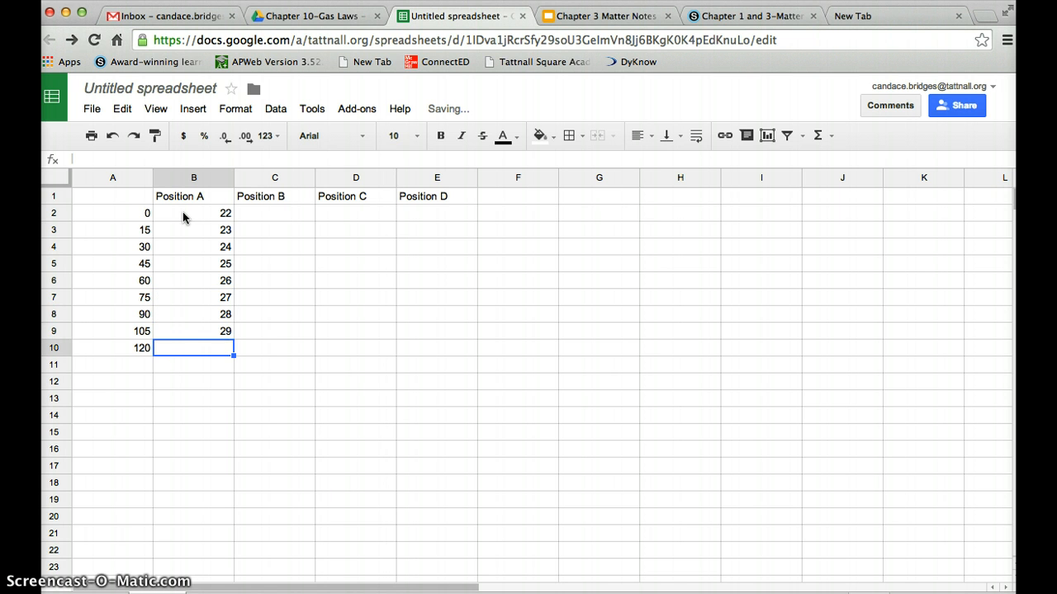
{"action": "type", "text": "30"}
{"action": "key", "text": "Return"}
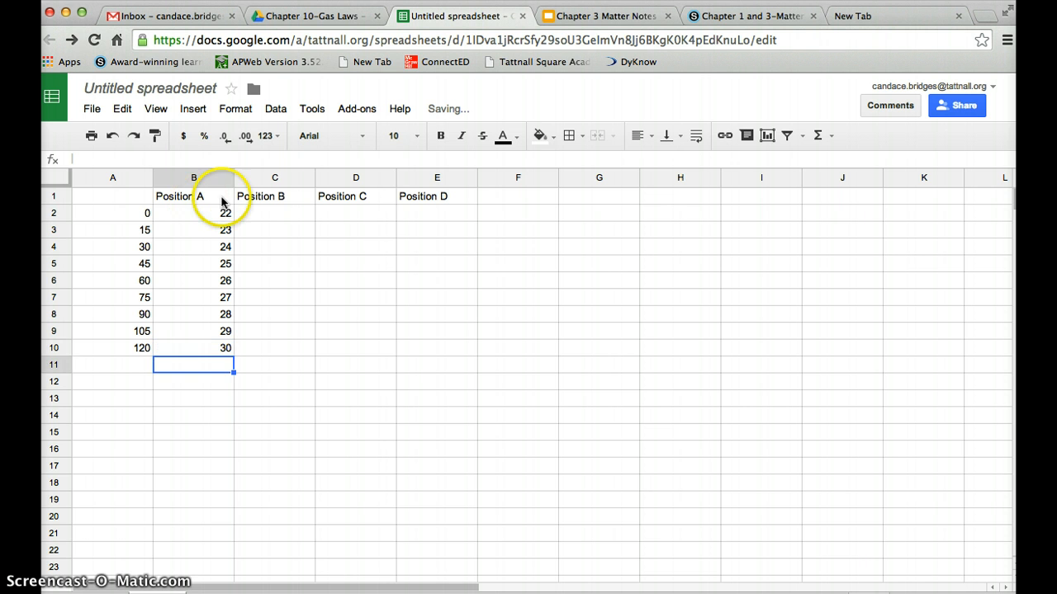
Enter the Position B readings 23, 24, 34, 35, 36, 37, 38, 50 and 51 in C2–C10.
{"action": "left_click", "coordinate": [282, 219]}
{"action": "type", "text": "23"}
{"action": "key", "text": "Return"}
{"action": "type", "text": "24"}
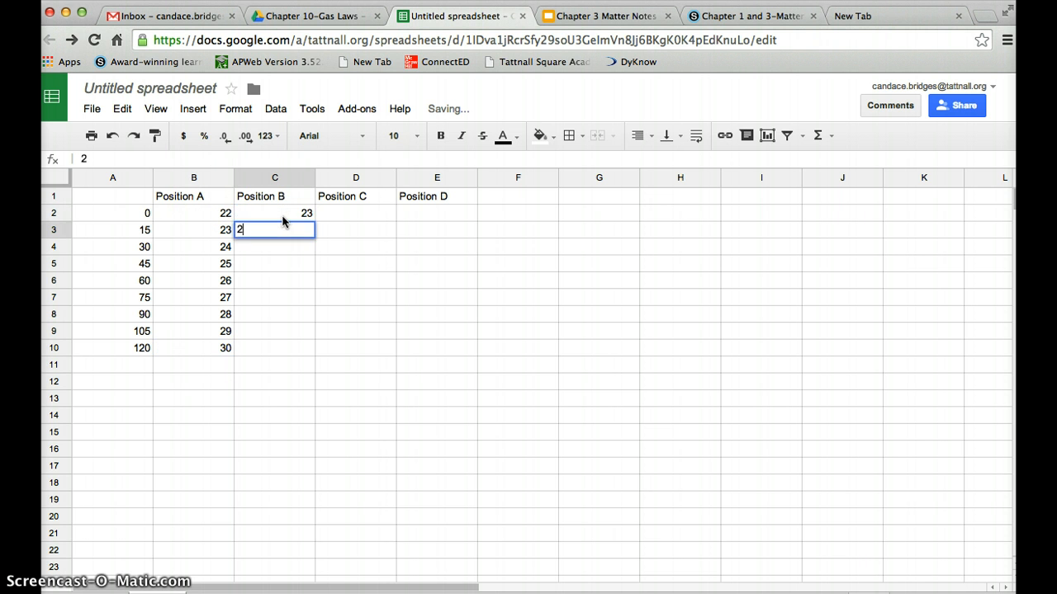
{"action": "key", "text": "Return"}
{"action": "type", "text": "34"}
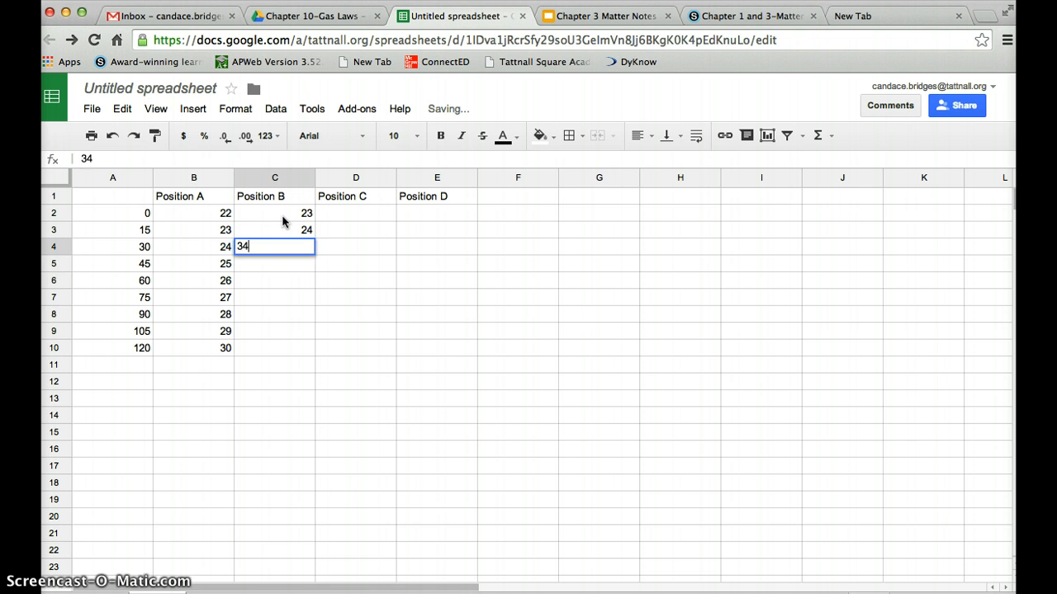
{"action": "key", "text": "Return"}
{"action": "type", "text": "35"}
{"action": "key", "text": "Return"}
{"action": "type", "text": "36"}
{"action": "key", "text": "Return"}
{"action": "type", "text": "3"}
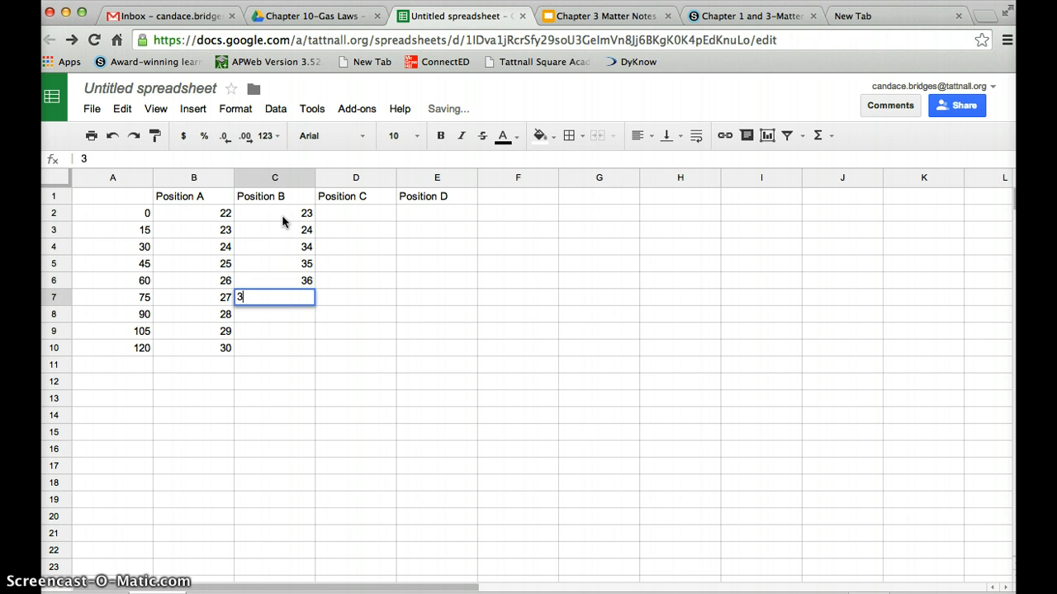
{"action": "type", "text": "7"}
{"action": "key", "text": "Return"}
{"action": "type", "text": "3"}
{"action": "key", "text": "BackSpace"}
{"action": "type", "text": "38"}
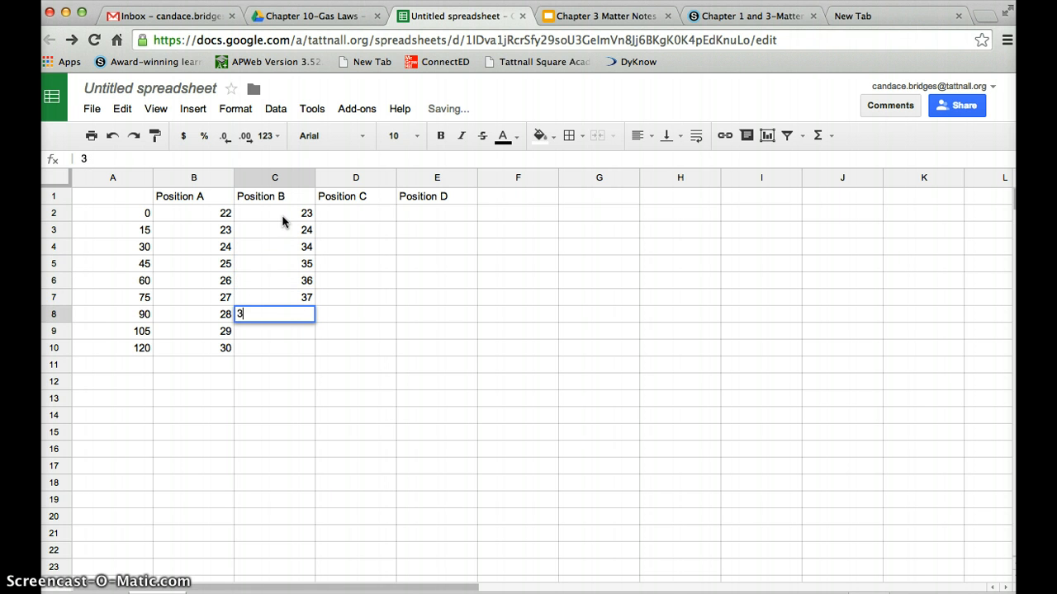
{"action": "key", "text": "Return"}
{"action": "type", "text": "50"}
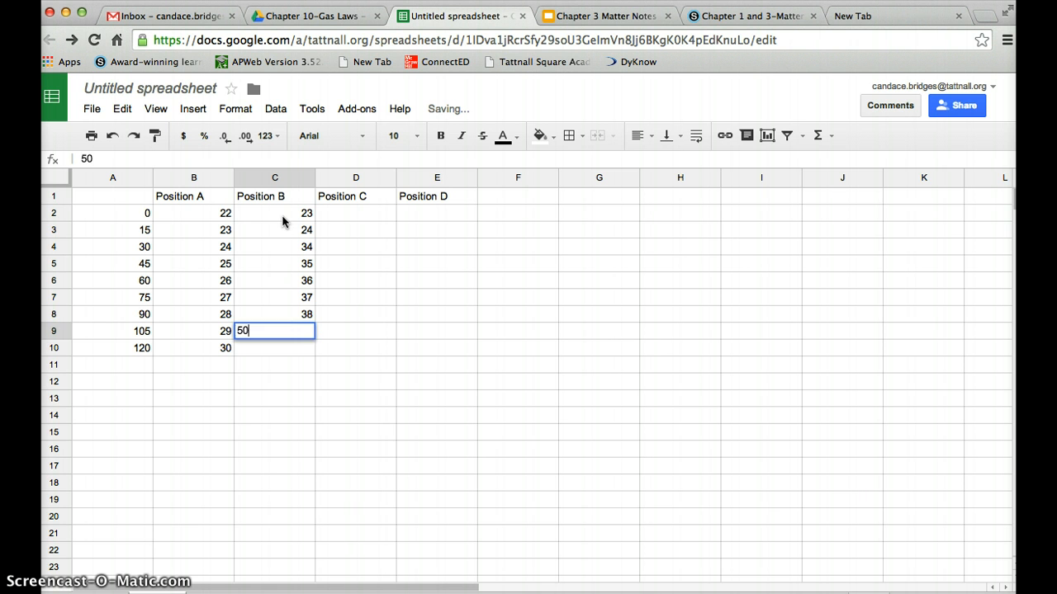
{"action": "key", "text": "Return"}
{"action": "type", "text": "51"}
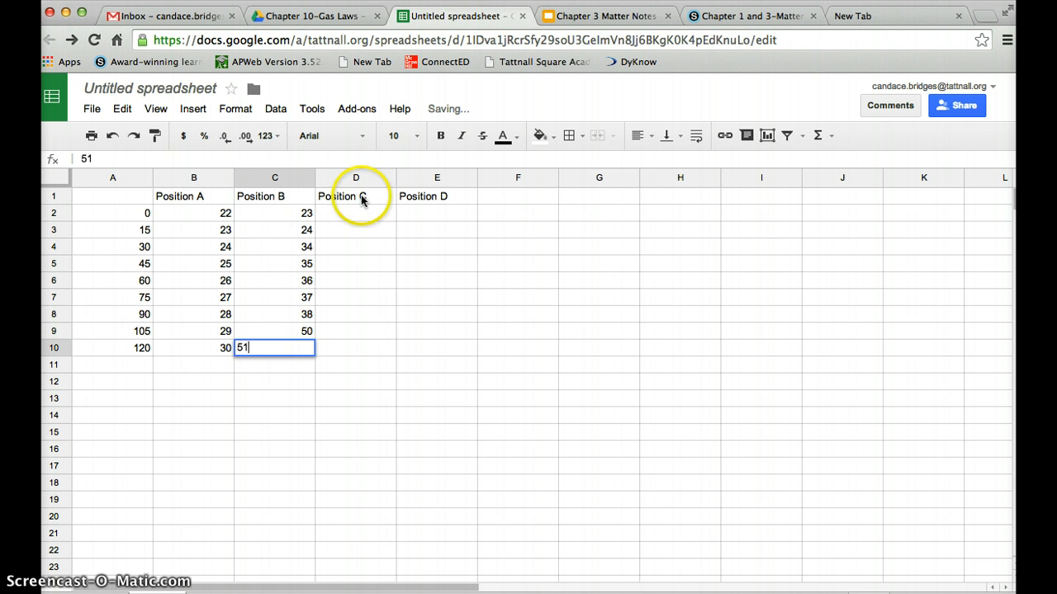
{"action": "left_click", "coordinate": [373, 208]}
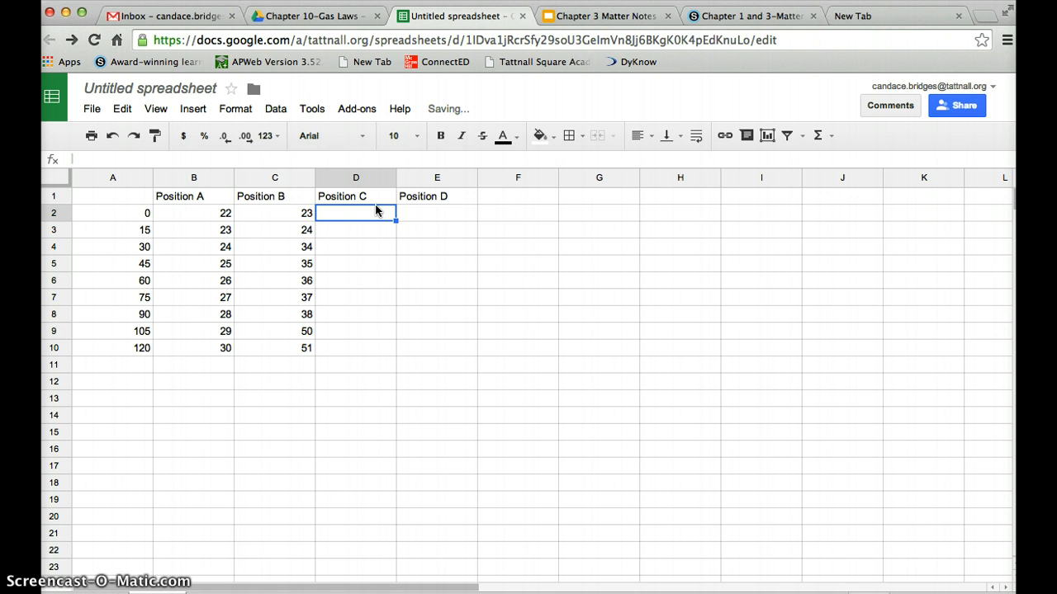
Enter the Position C readings 20, 23, 24, 25, 26, 28, 29, 30 and 35 in D2–D10, with D8 corrected to 29.
{"action": "type", "text": "2"}
{"action": "key", "text": "Return"}
{"action": "type", "text": "23"}
{"action": "key", "text": "Return"}
{"action": "type", "text": "24"}
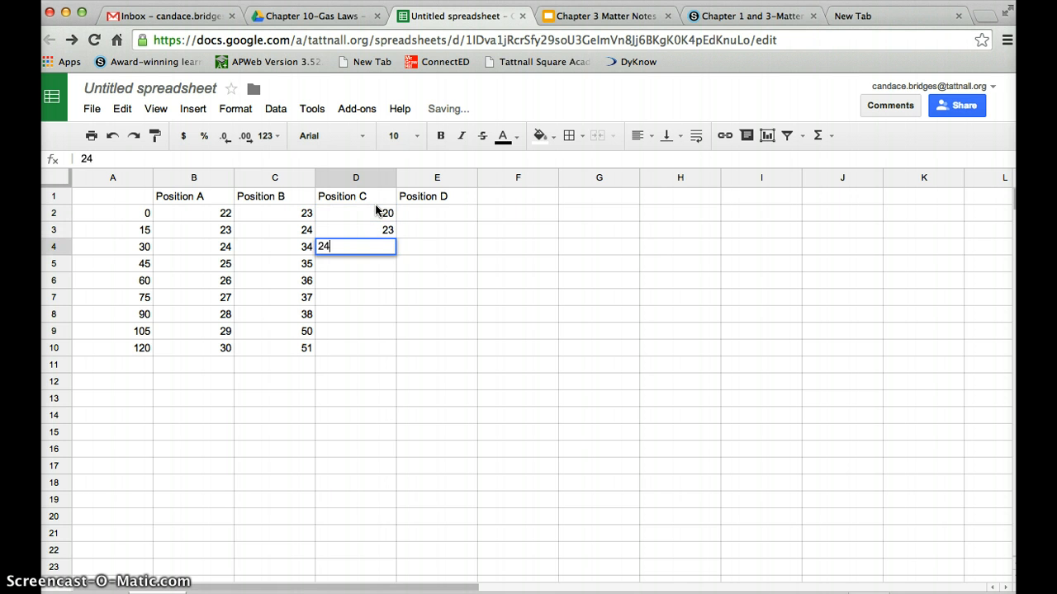
{"action": "key", "text": "Return"}
{"action": "type", "text": "25"}
{"action": "key", "text": "Return"}
{"action": "type", "text": "26"}
{"action": "key", "text": "Return"}
{"action": "type", "text": "28"}
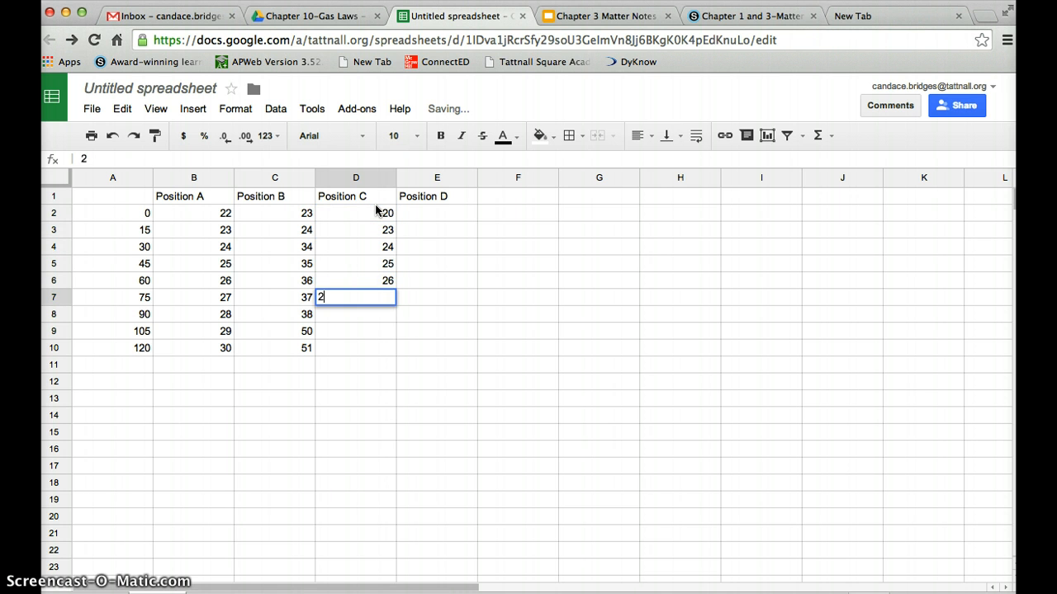
{"action": "key", "text": "Return"}
{"action": "type", "text": "9"}
{"action": "key", "text": "Return"}
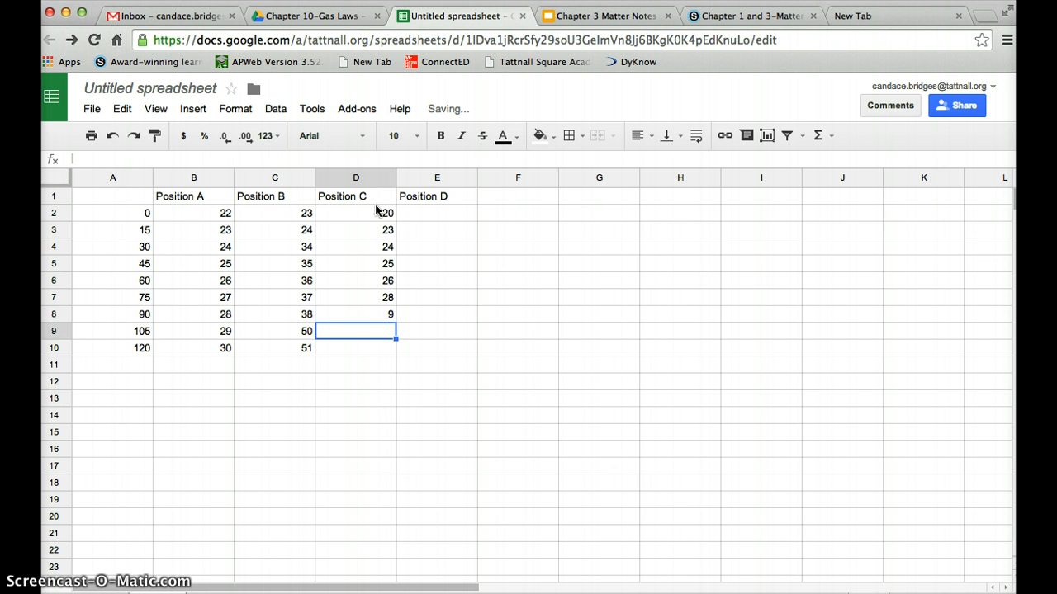
{"action": "key", "text": "Up"}
{"action": "type", "text": "29"}
{"action": "key", "text": "Return"}
{"action": "type", "text": "30"}
{"action": "key", "text": "Return"}
{"action": "type", "text": "35"}
{"action": "key", "text": "Return"}
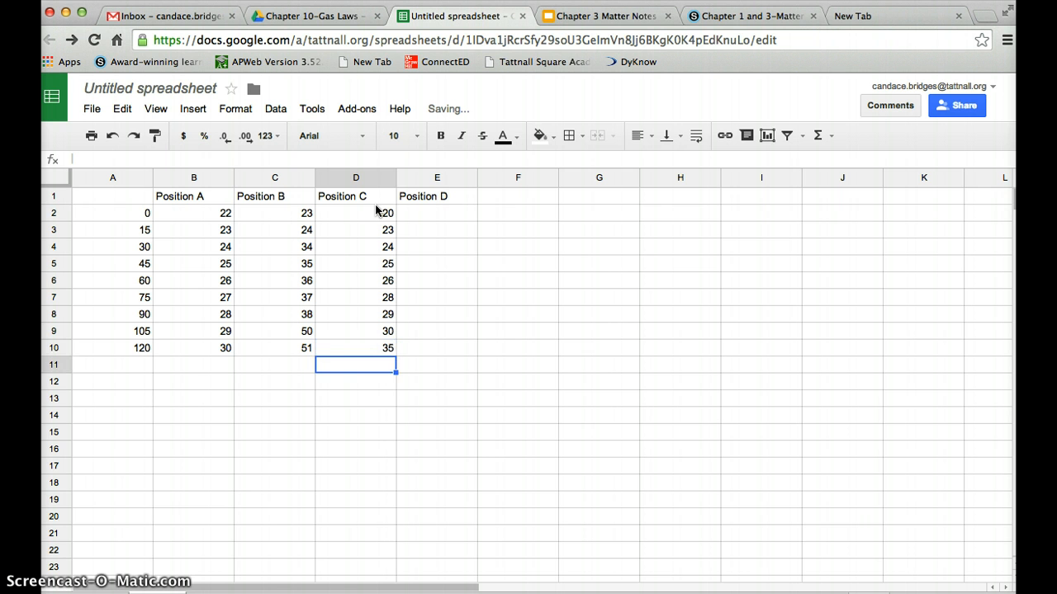
{"action": "type", "text": "36"}
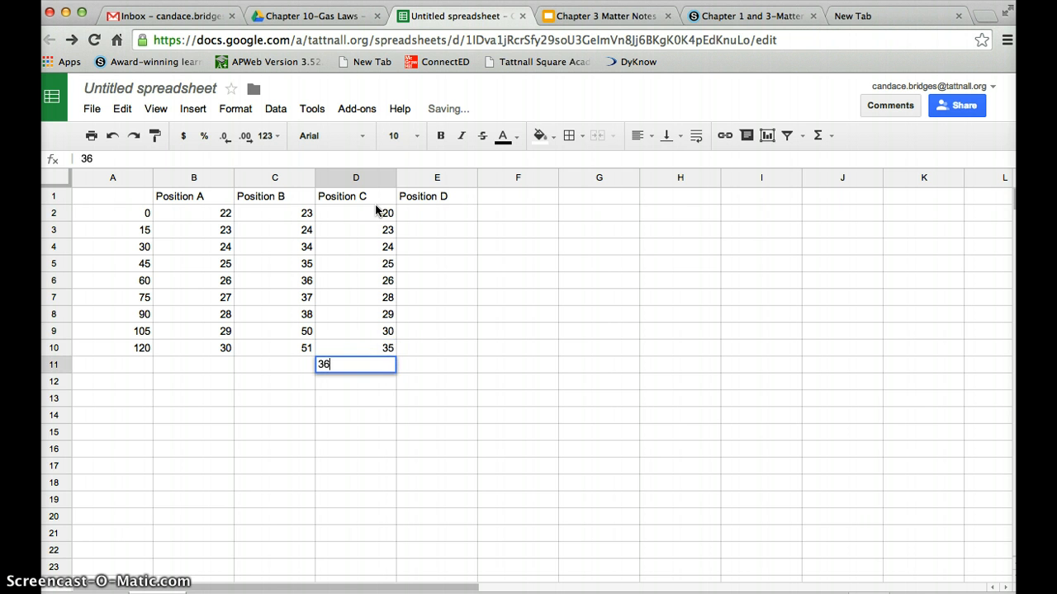
{"action": "left_click", "coordinate": [426, 216]}
{"action": "left_click", "coordinate": [379, 353]}
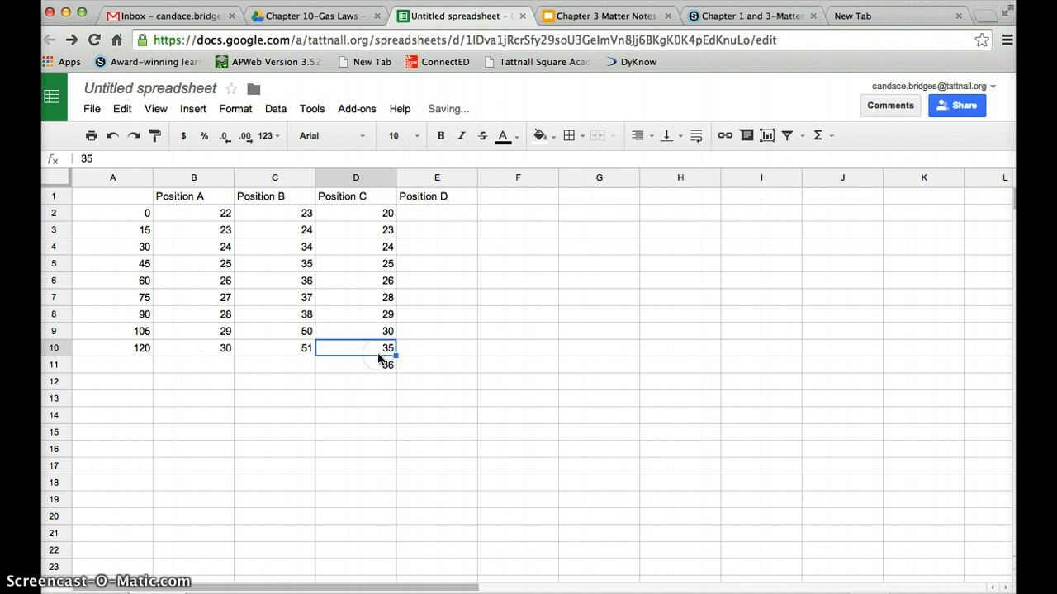
{"action": "key", "text": "Down"}
Enter the Position D readings 23, 24 and 36–42 in E2–E10, and clear the stray 43 from E11.
{"action": "left_click", "coordinate": [435, 216]}
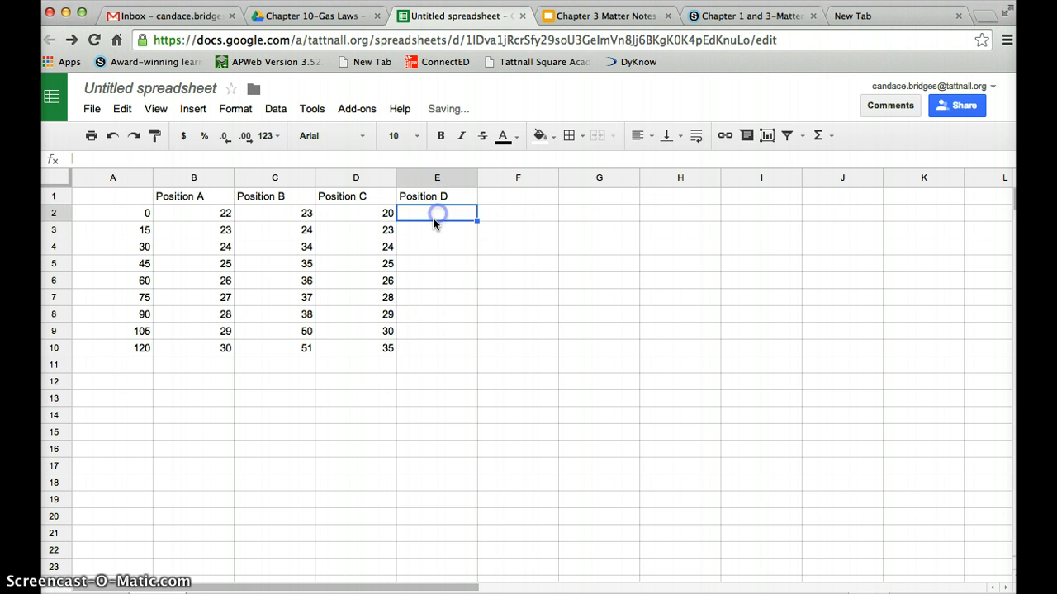
{"action": "type", "text": "23"}
{"action": "key", "text": "Return"}
{"action": "type", "text": "24"}
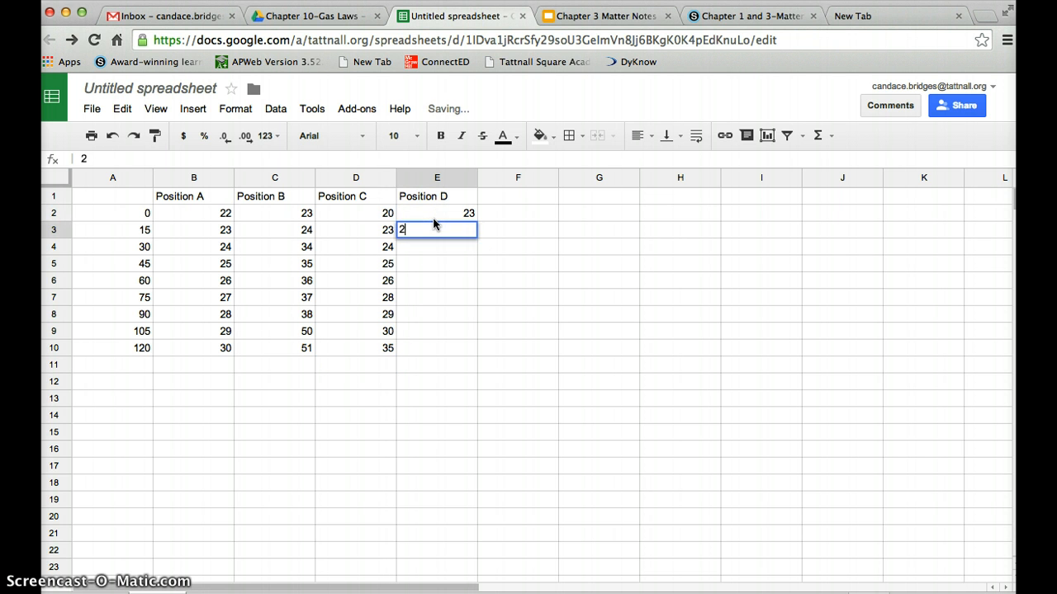
{"action": "key", "text": "Return"}
{"action": "type", "text": "36"}
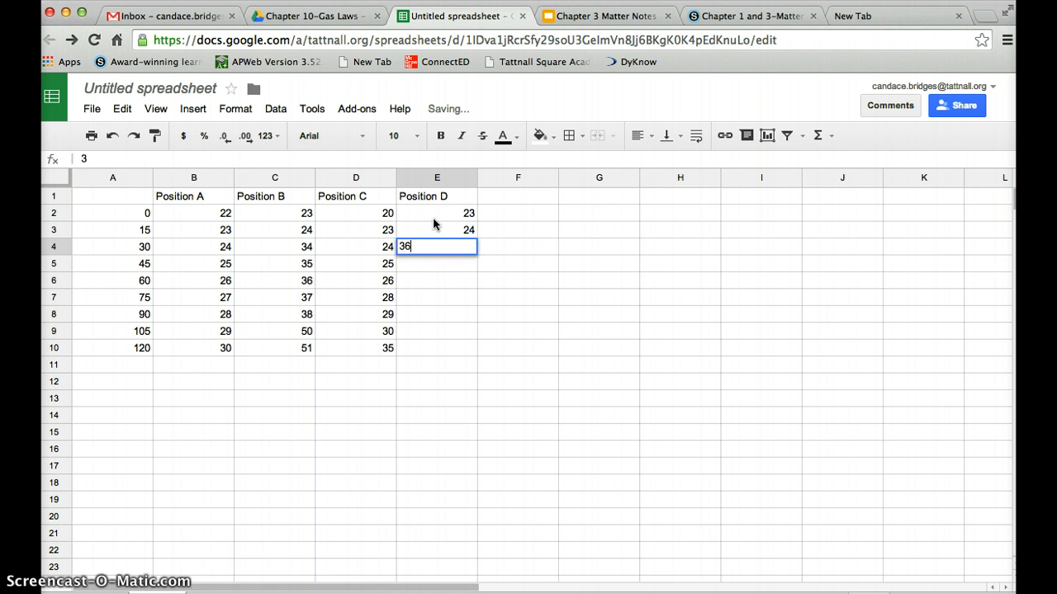
{"action": "key", "text": "Return"}
{"action": "type", "text": "37"}
{"action": "key", "text": "Return"}
{"action": "type", "text": "38"}
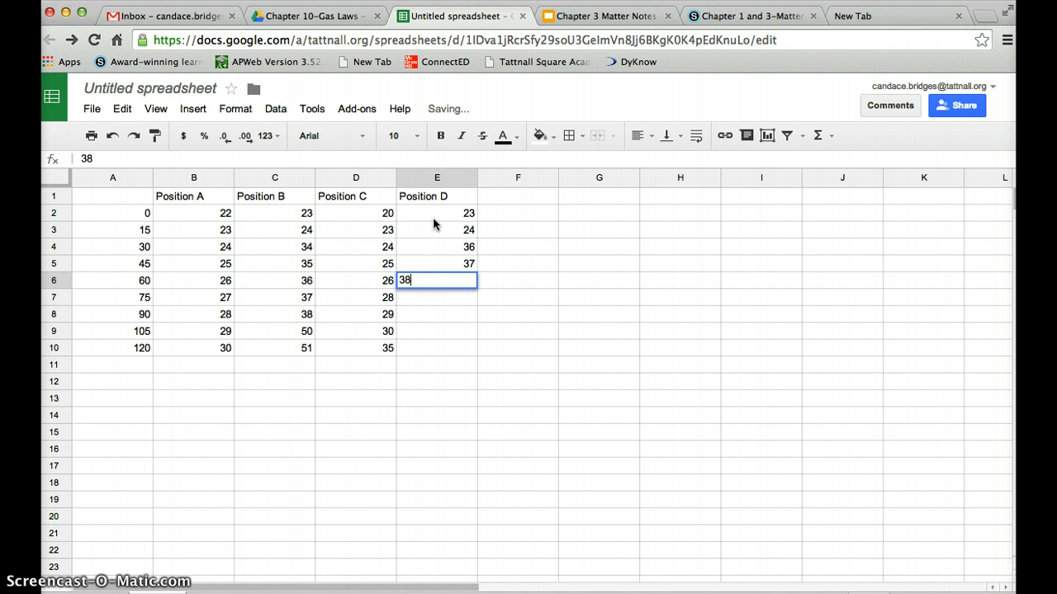
{"action": "key", "text": "Return"}
{"action": "type", "text": "39"}
{"action": "key", "text": "Return"}
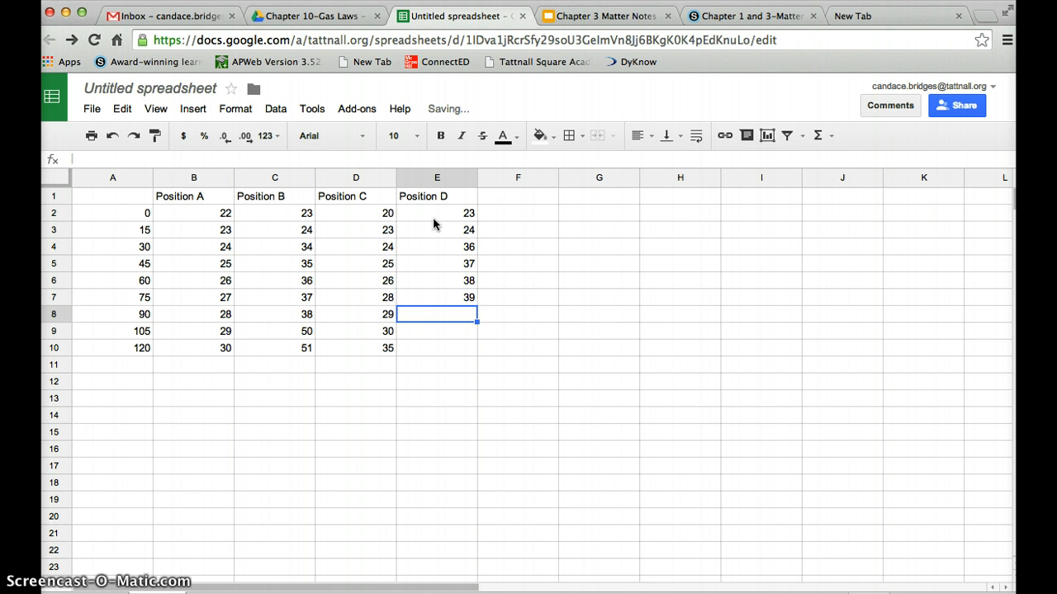
{"action": "type", "text": "40"}
{"action": "key", "text": "Return"}
{"action": "type", "text": "41"}
{"action": "key", "text": "Return"}
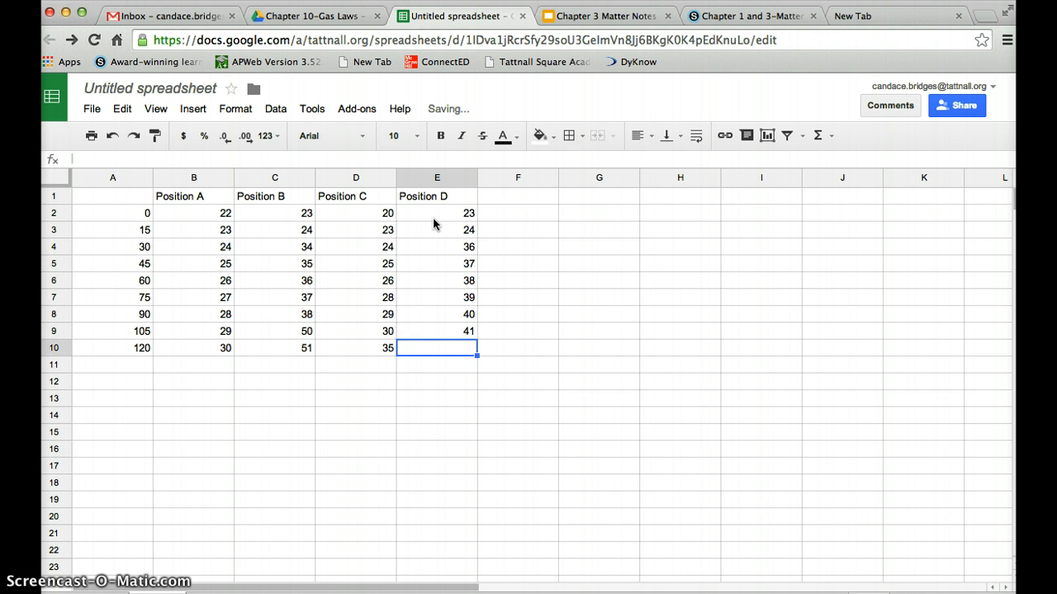
{"action": "type", "text": "42"}
{"action": "key", "text": "Return"}
{"action": "type", "text": "43"}
{"action": "key", "text": "Return"}
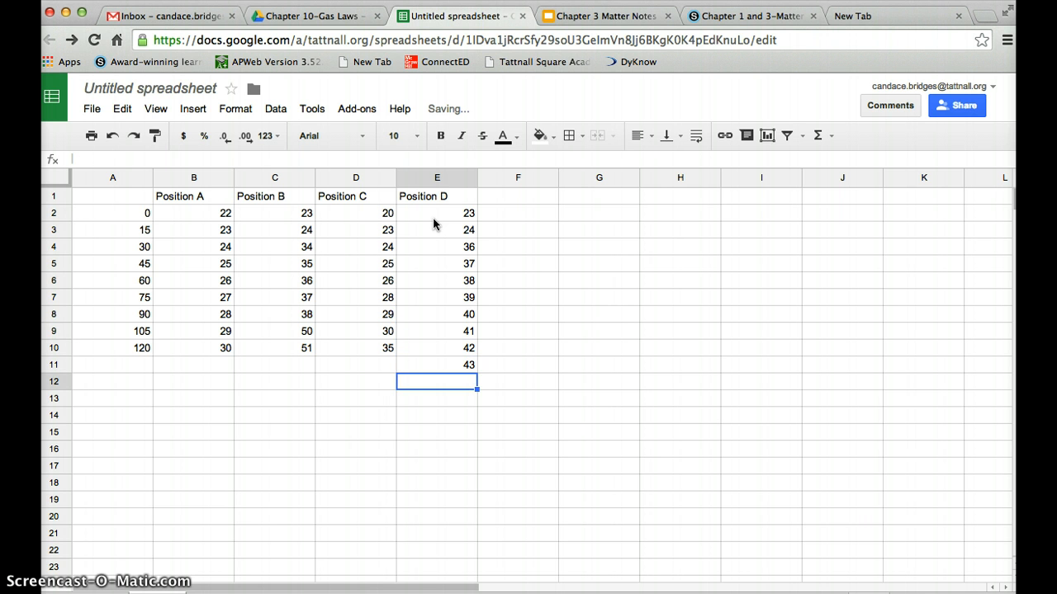
{"action": "key", "text": "Up"}
{"action": "key", "text": "Delete"}
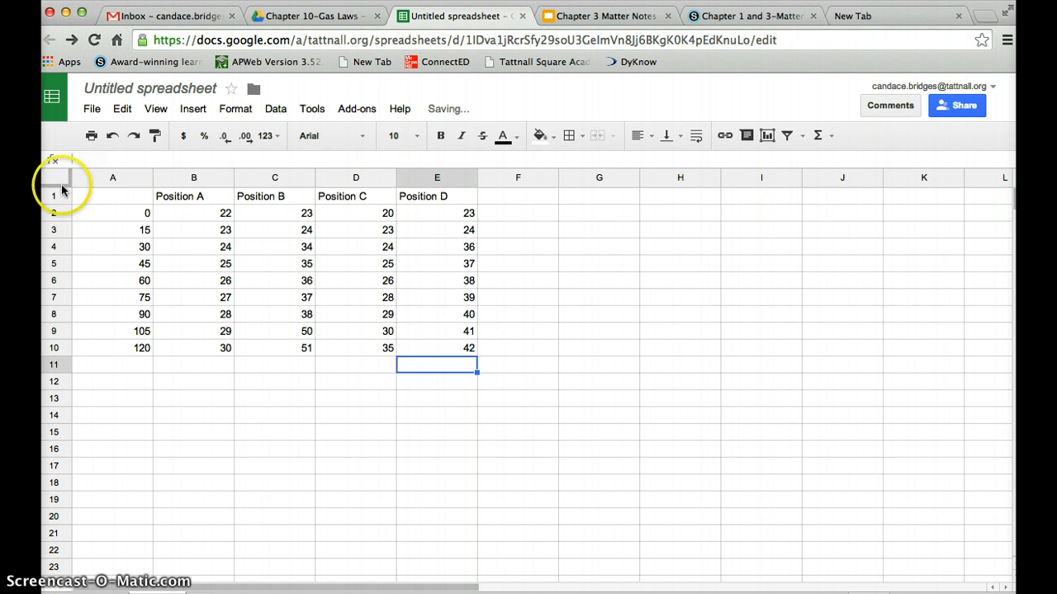
Select the table A1:E10 and insert a chart from it.
{"action": "mouse_move", "coordinate": [112, 202]}
{"action": "left_mouse_down"}
{"action": "mouse_move", "coordinate": [373, 275]}
{"action": "mouse_move", "coordinate": [452, 347]}
{"action": "left_mouse_up"}
{"action": "left_click_drag", "start_coordinate": [119, 194], "coordinate": [461, 348]}
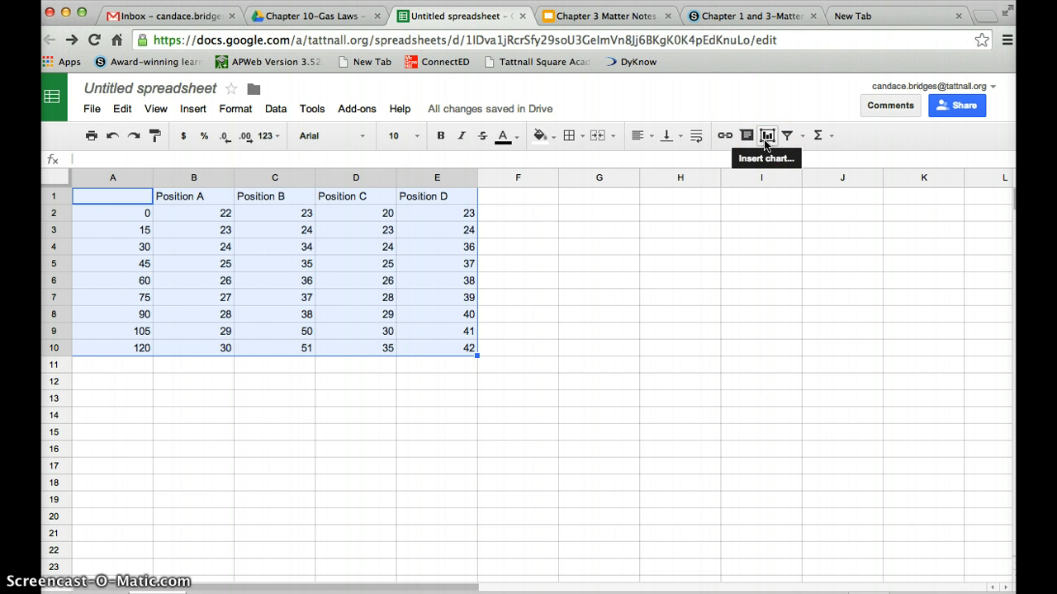
{"action": "left_click", "coordinate": [766, 136]}
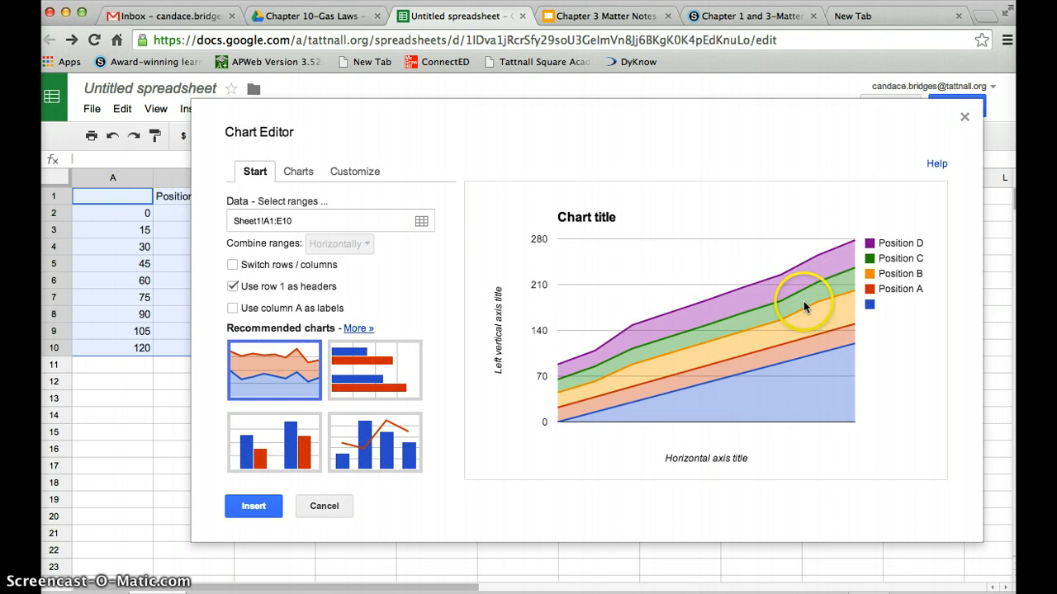
Change the chart to a basic line chart and use column A as the axis labels.
{"action": "left_click", "coordinate": [304, 179]}
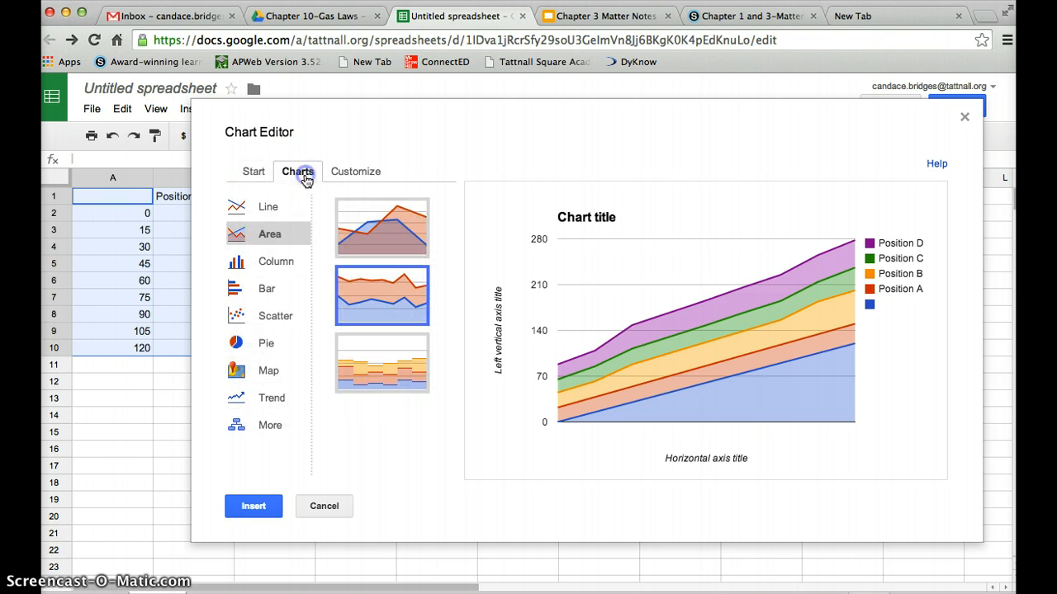
{"action": "left_click", "coordinate": [255, 209]}
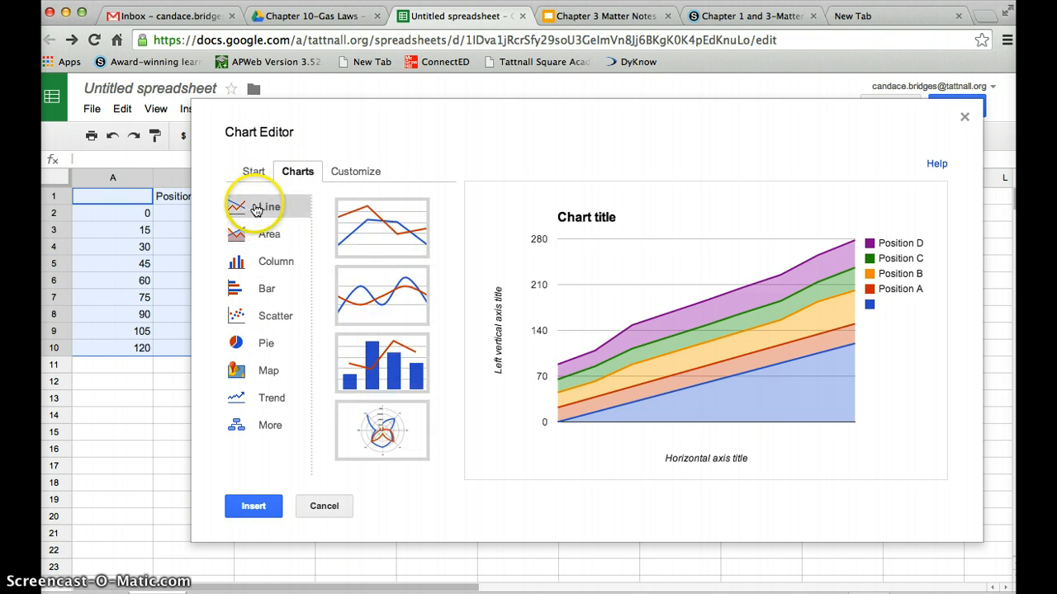
{"action": "left_click", "coordinate": [367, 227]}
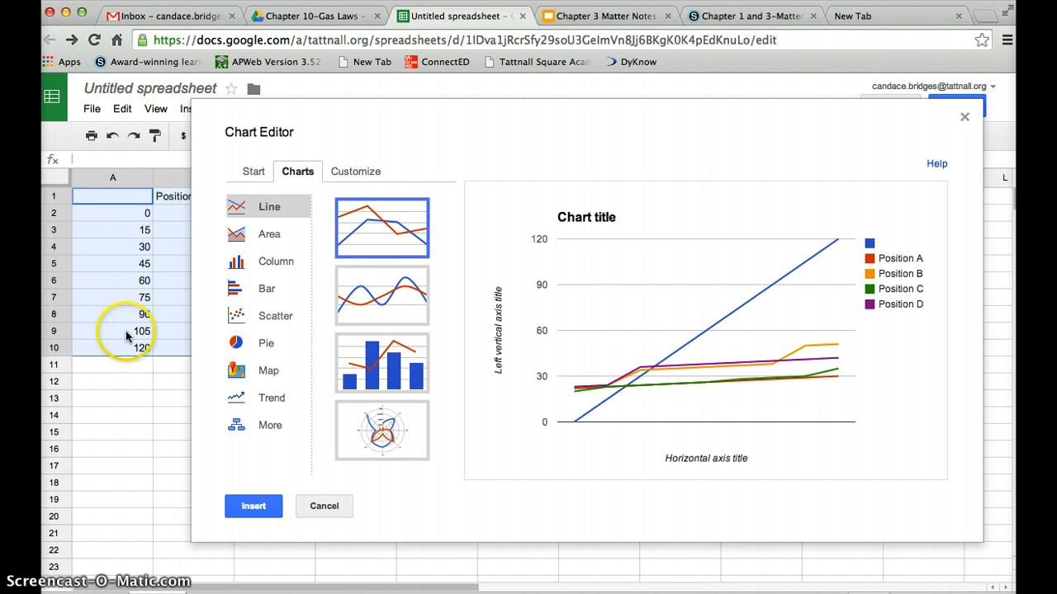
{"action": "left_click", "coordinate": [254, 175]}
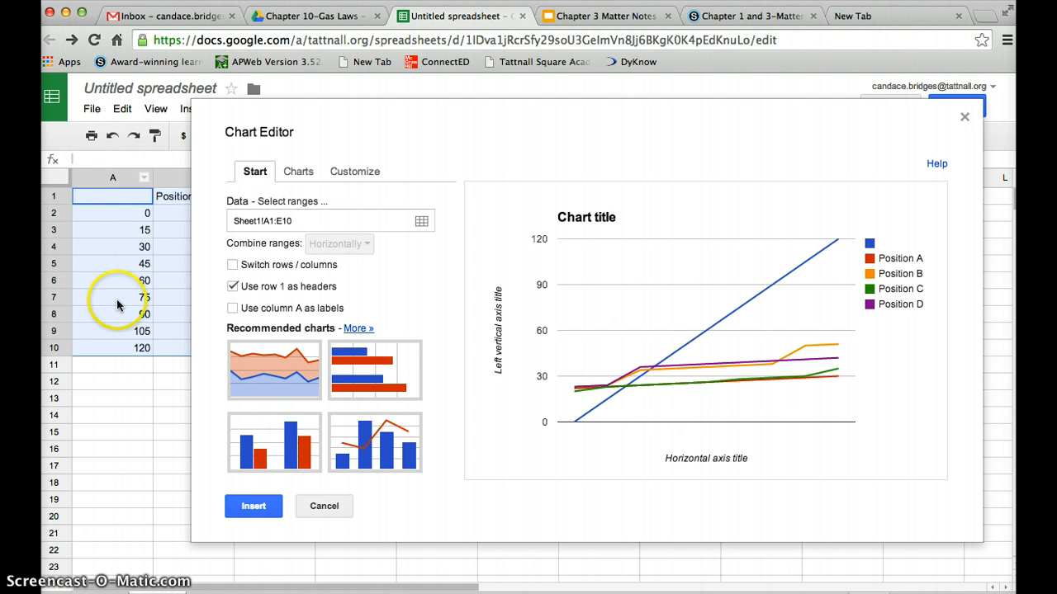
{"action": "left_click", "coordinate": [233, 309]}
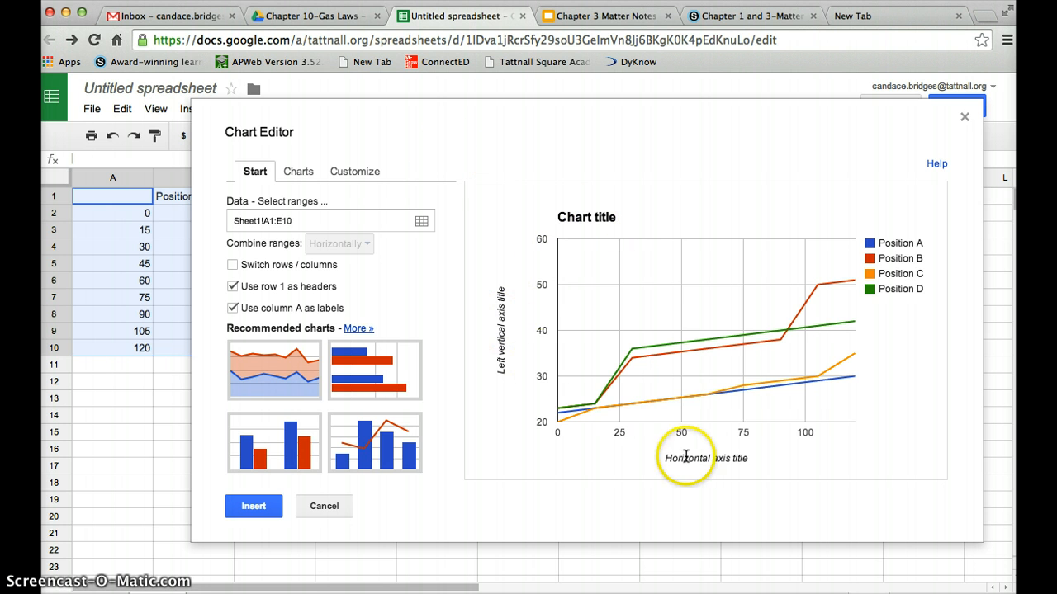
Title the chart 'The effect of Bunsen burner height on water temperature'.
{"action": "left_click", "coordinate": [353, 171]}
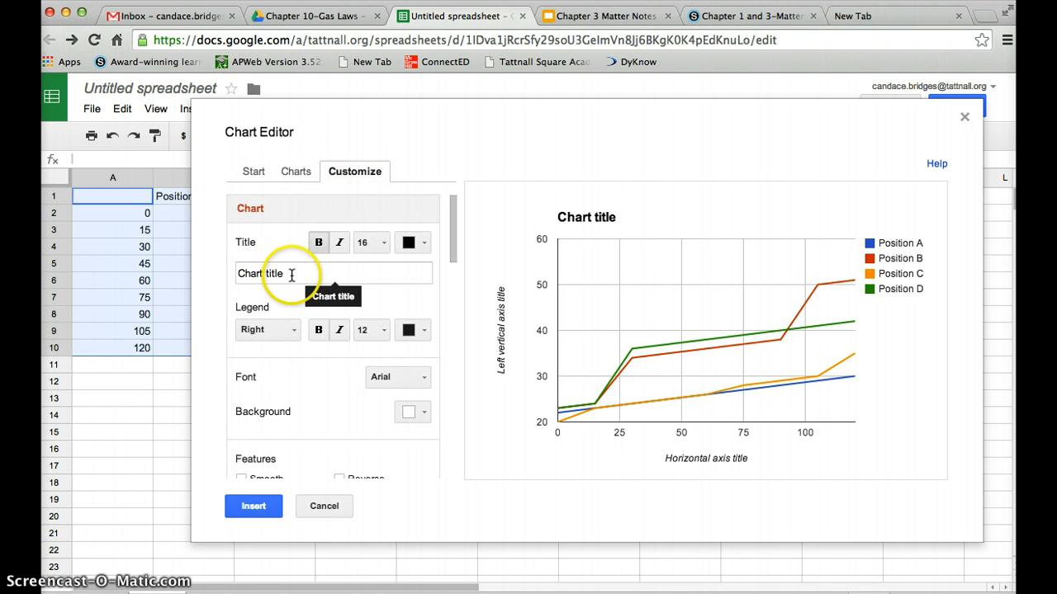
{"action": "left_click_drag", "start_coordinate": [281, 274], "coordinate": [193, 269]}
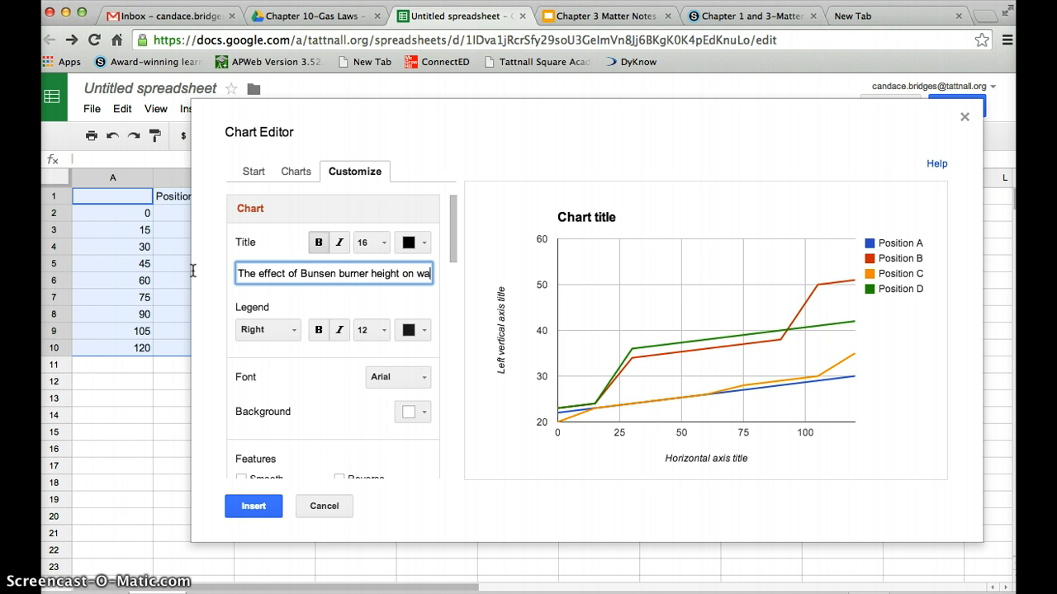
{"action": "type", "text": "ter tem"}
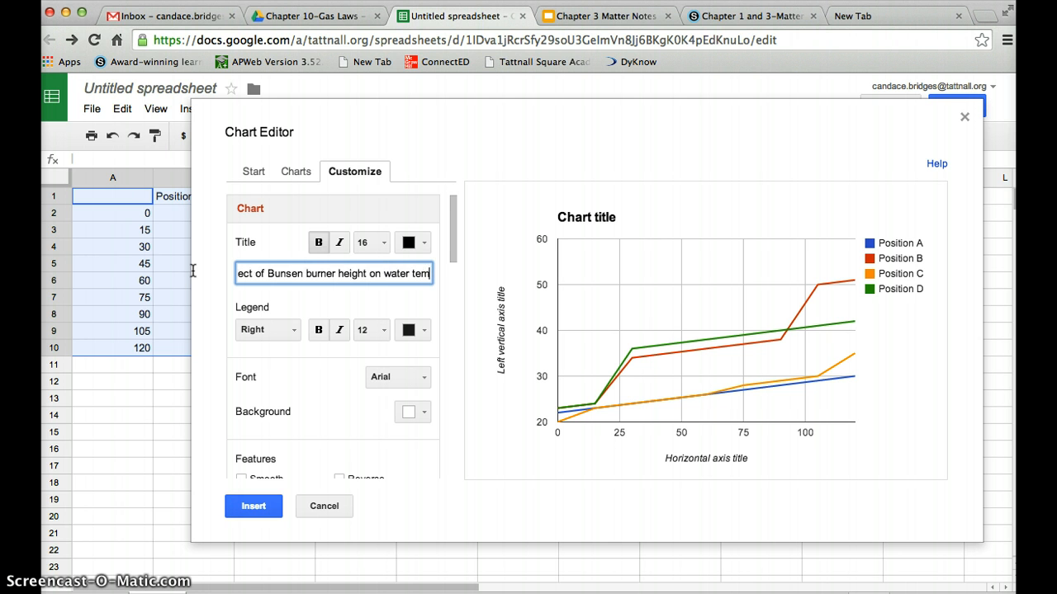
{"action": "type", "text": "perature"}
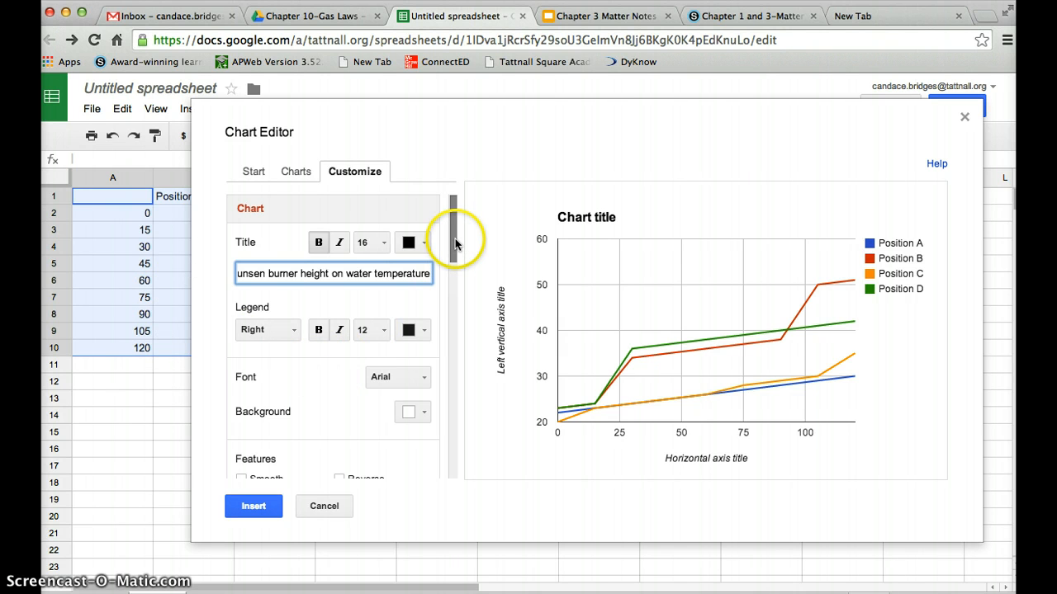
{"action": "left_click_drag", "start_coordinate": [453, 239], "coordinate": [453, 246]}
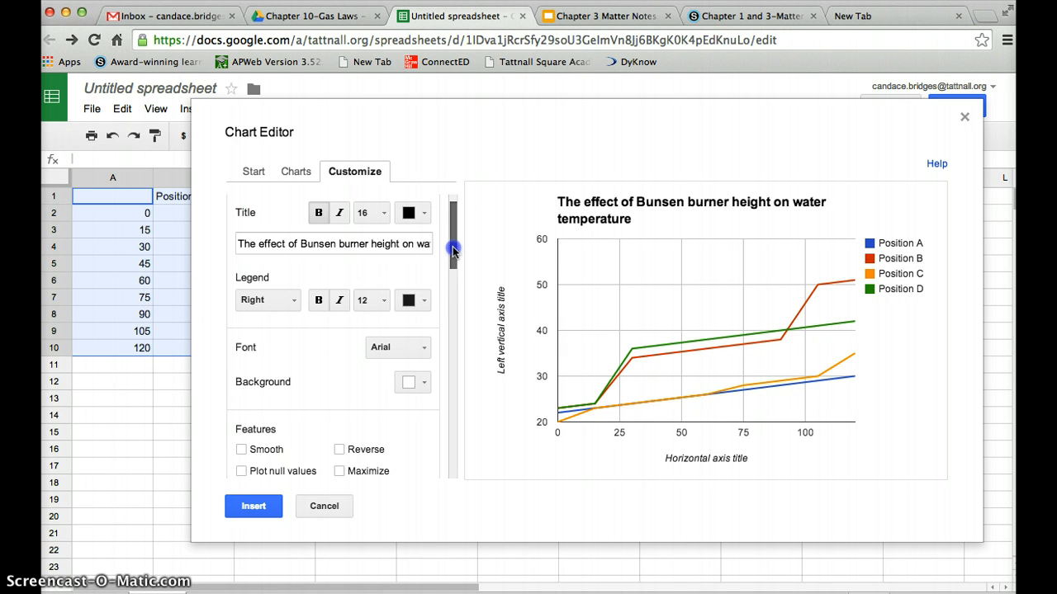
Try the legend inside and at the top, then leave it on the right.
{"action": "left_click", "coordinate": [292, 299]}
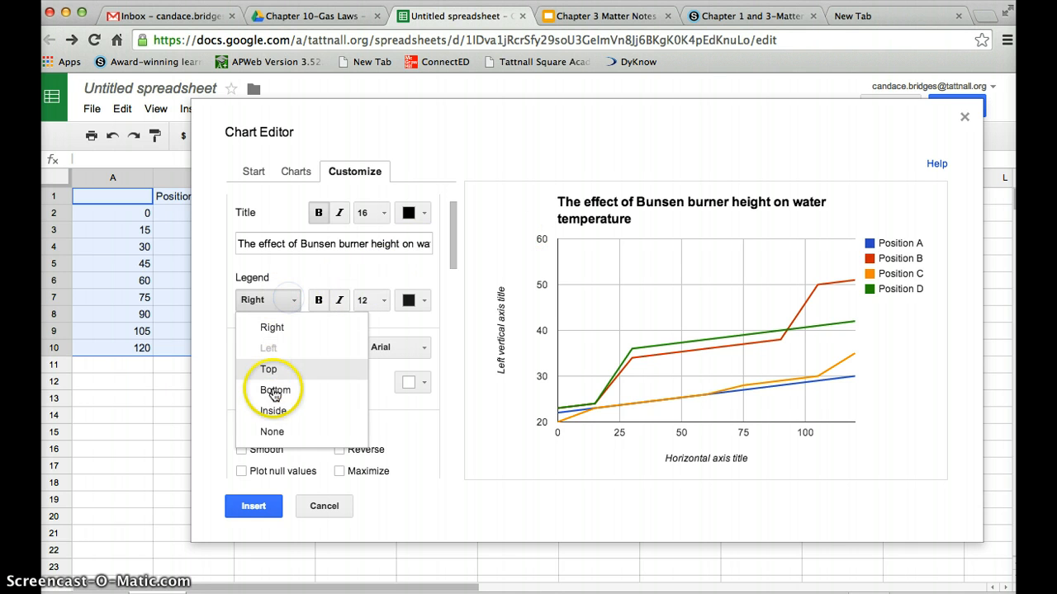
{"action": "left_click", "coordinate": [275, 411]}
{"action": "left_click", "coordinate": [283, 300]}
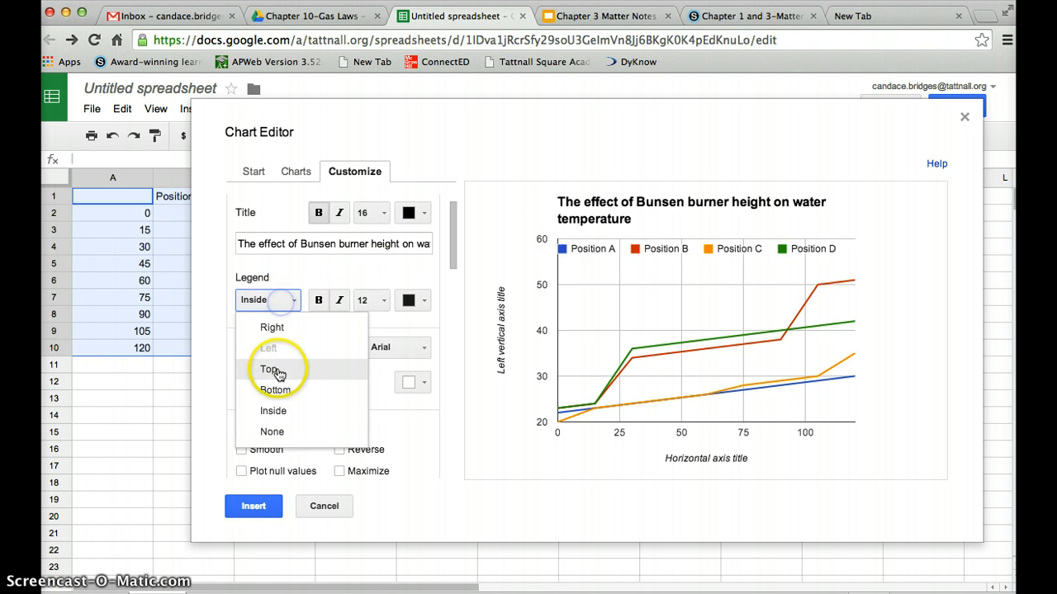
{"action": "left_click", "coordinate": [273, 368]}
{"action": "left_click", "coordinate": [283, 301]}
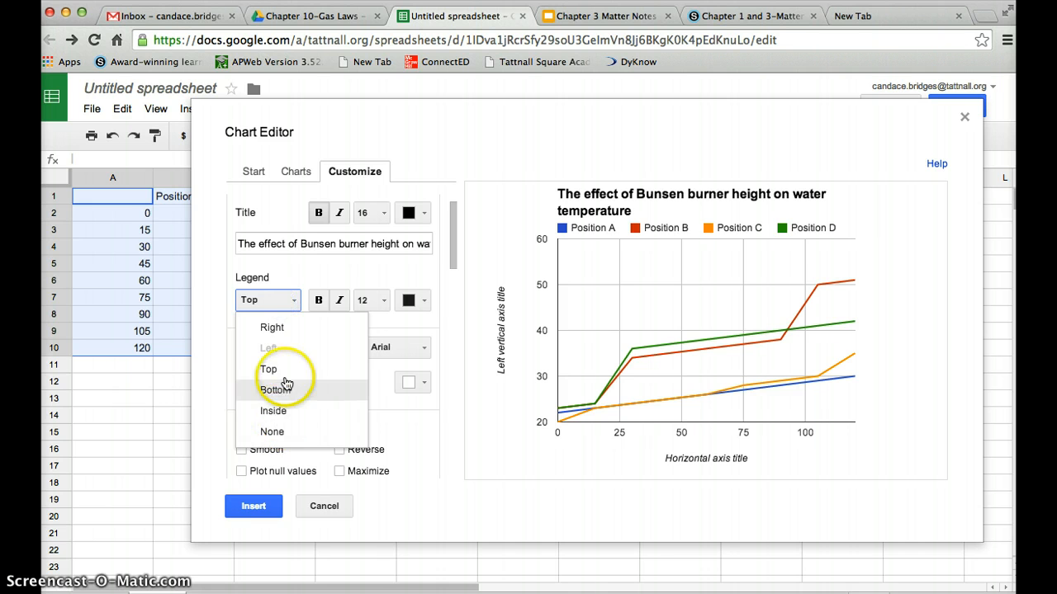
{"action": "left_click", "coordinate": [284, 328]}
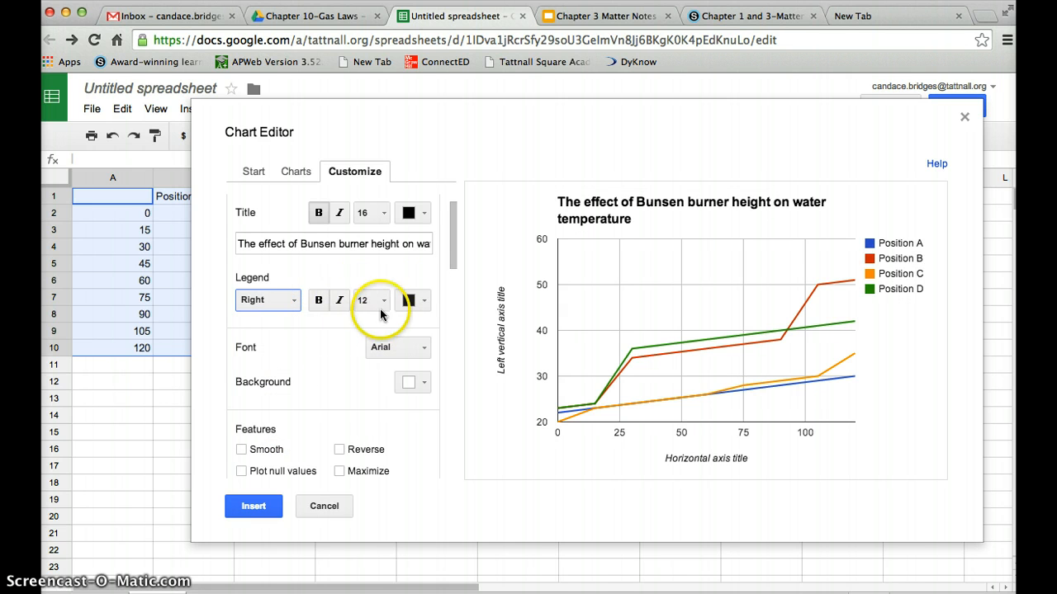
{"action": "left_click_drag", "start_coordinate": [452, 248], "coordinate": [454, 311]}
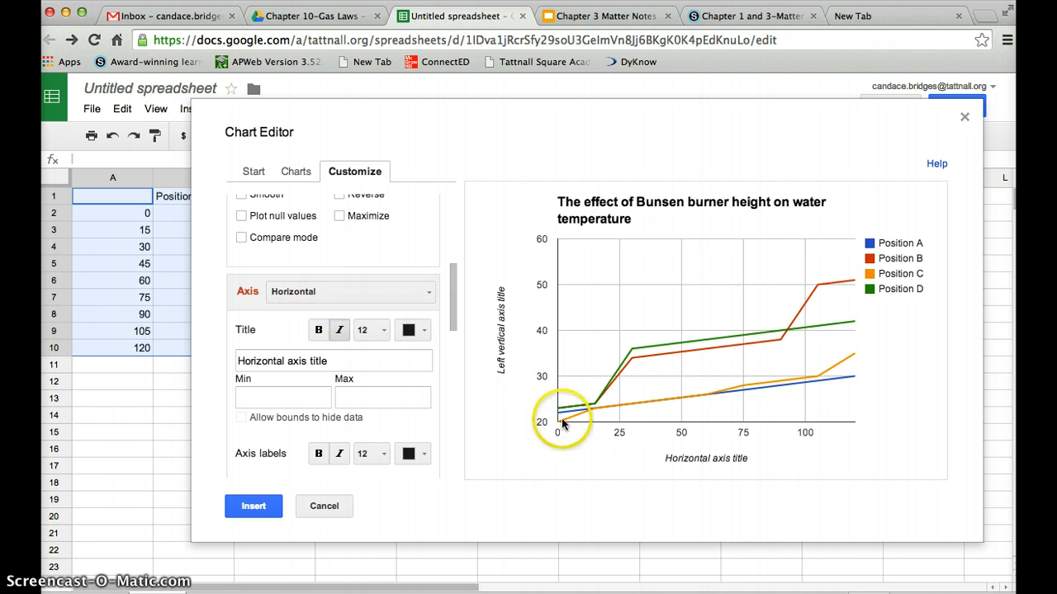
Title the chart's horizontal axis 'Time (sec)'.
{"action": "left_click_drag", "start_coordinate": [349, 361], "coordinate": [235, 360]}
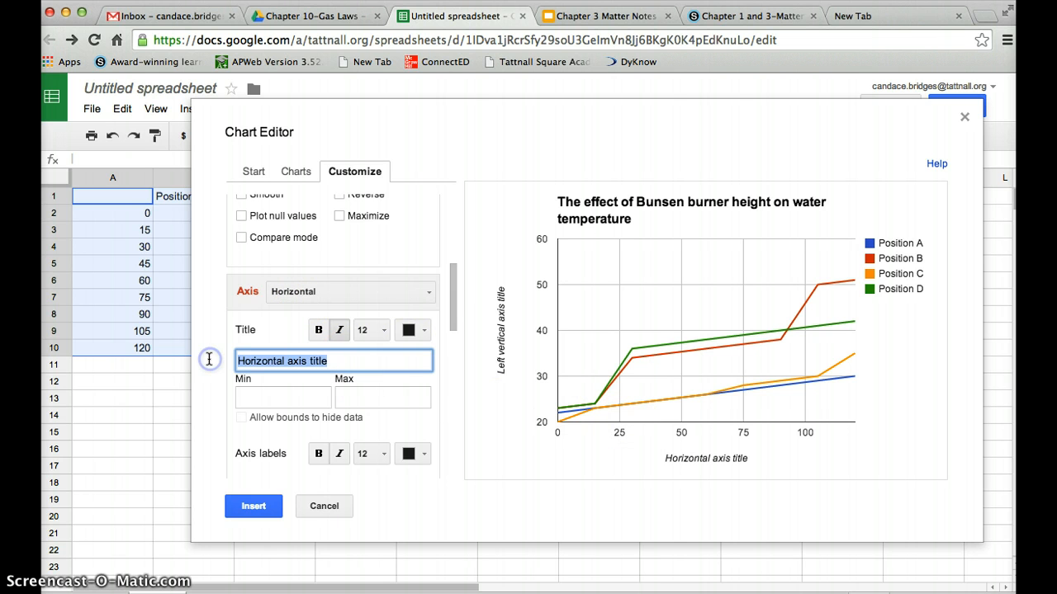
{"action": "type", "text": "Time (sec"}
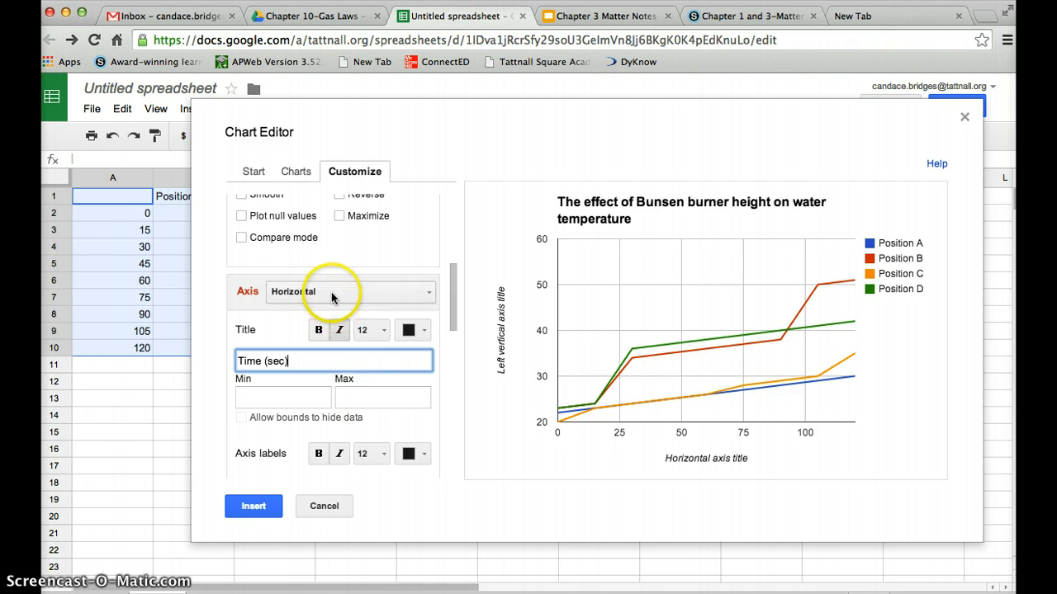
{"action": "left_click", "coordinate": [427, 291]}
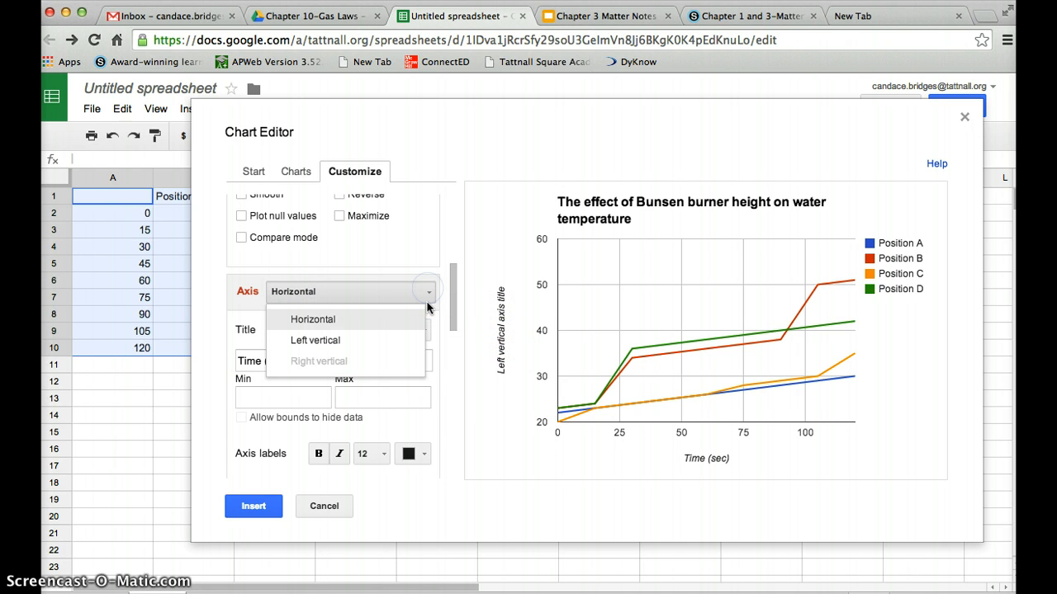
Switch to the left vertical axis and title it 'Water Temperature (°C)'.
{"action": "left_click", "coordinate": [427, 299]}
{"action": "left_click", "coordinate": [428, 299]}
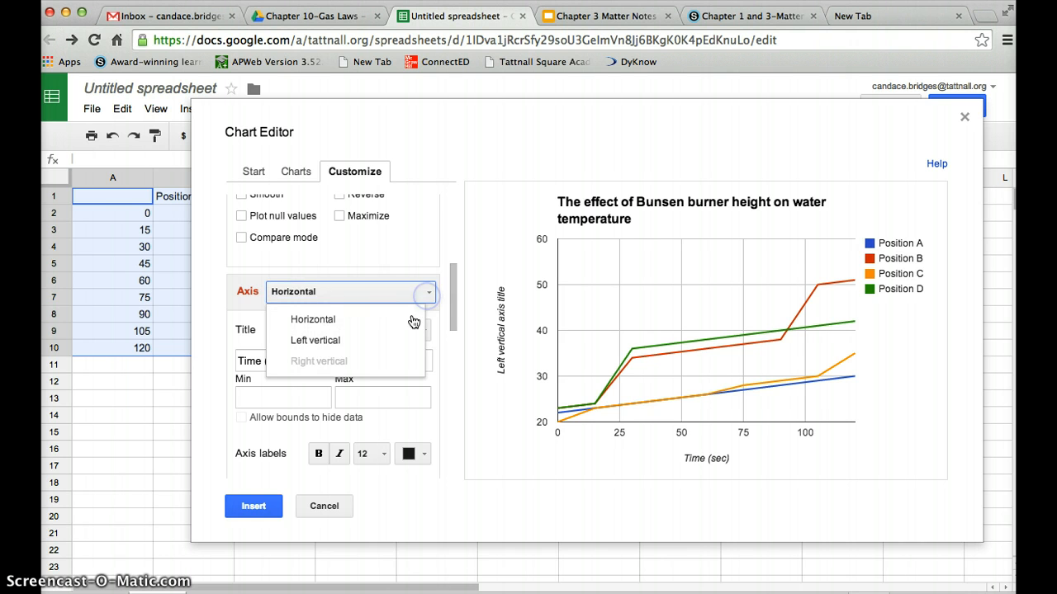
{"action": "left_click", "coordinate": [405, 337]}
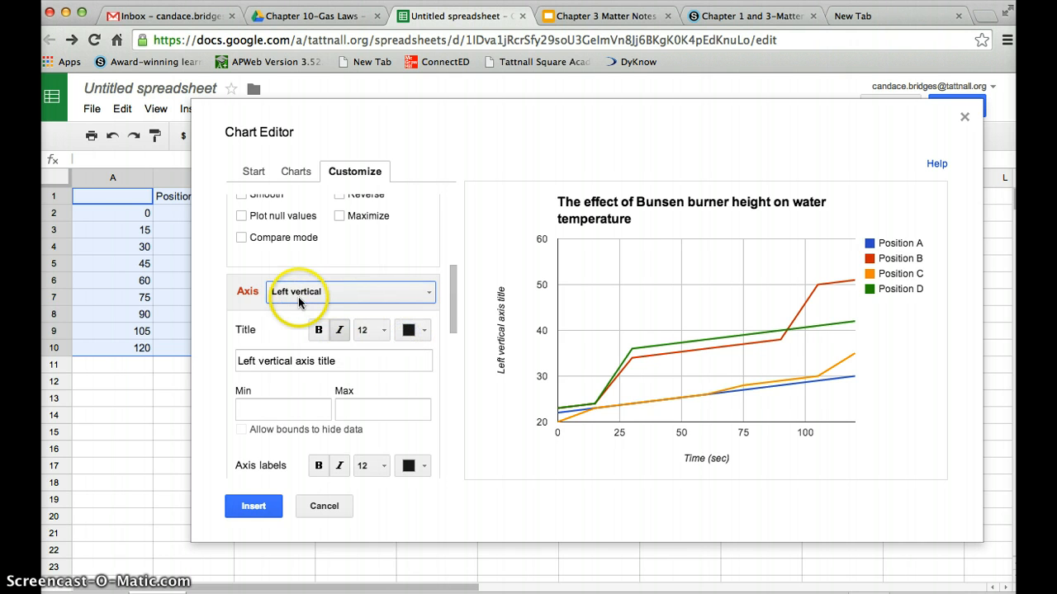
{"action": "left_click_drag", "start_coordinate": [345, 356], "coordinate": [213, 349]}
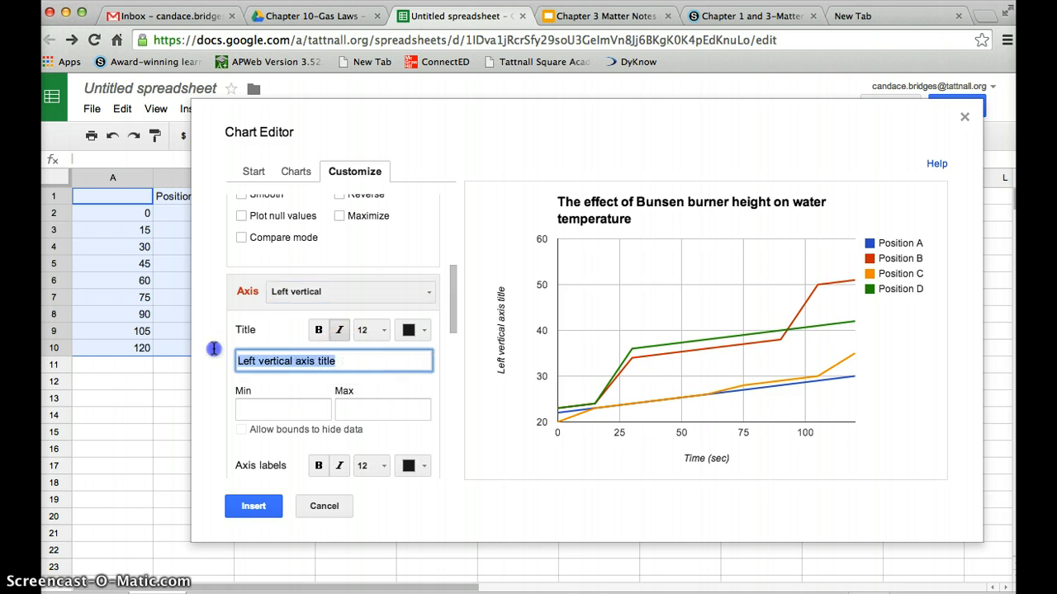
{"action": "key", "text": "BackSpace"}
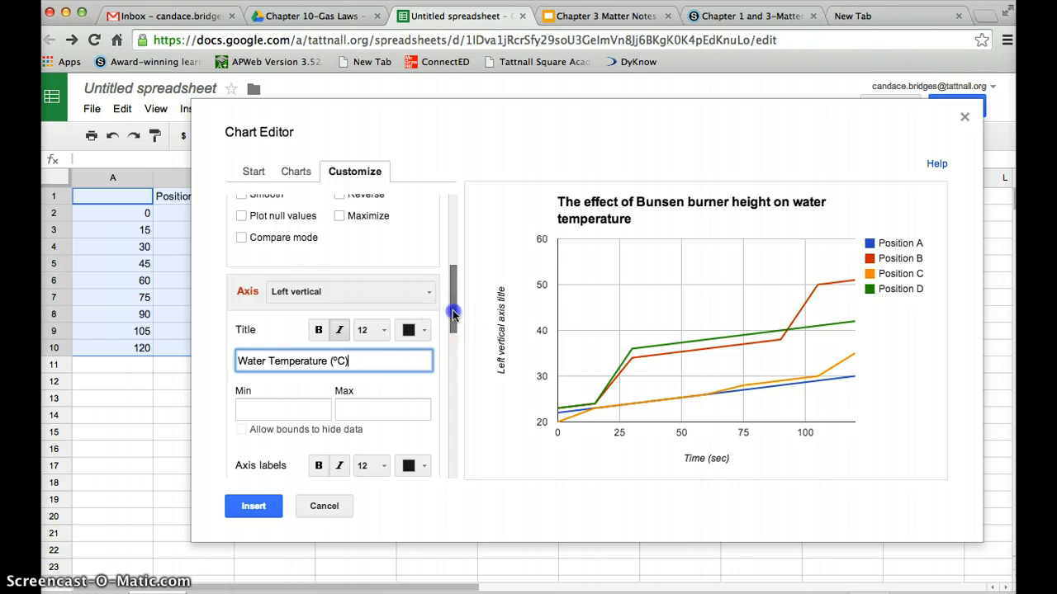
{"action": "left_click_drag", "start_coordinate": [451, 313], "coordinate": [454, 458]}
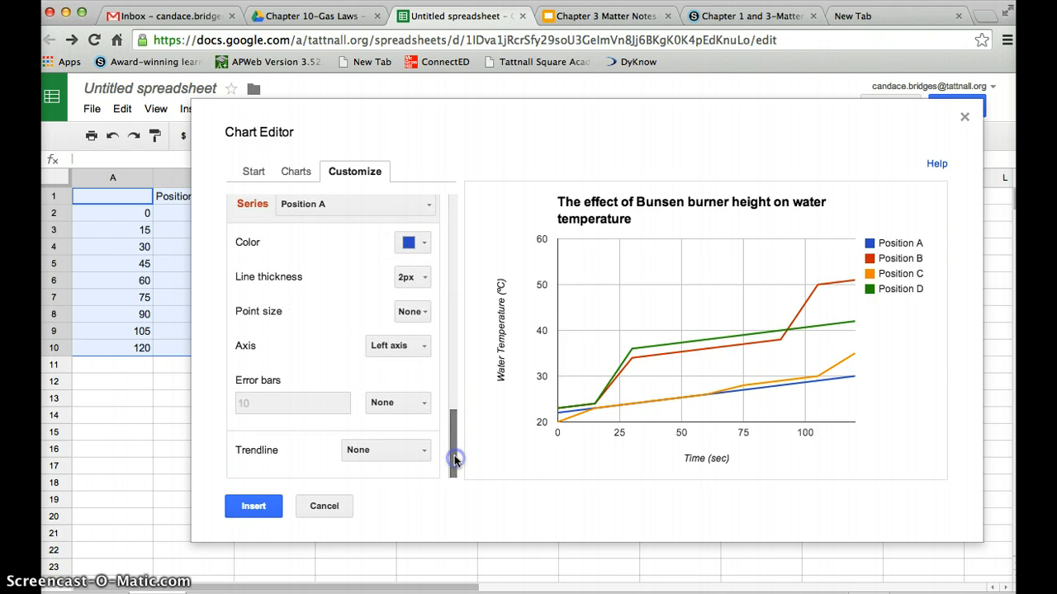
Insert the finished chart, move it beside the data table, and copy it.
{"action": "left_click", "coordinate": [273, 509]}
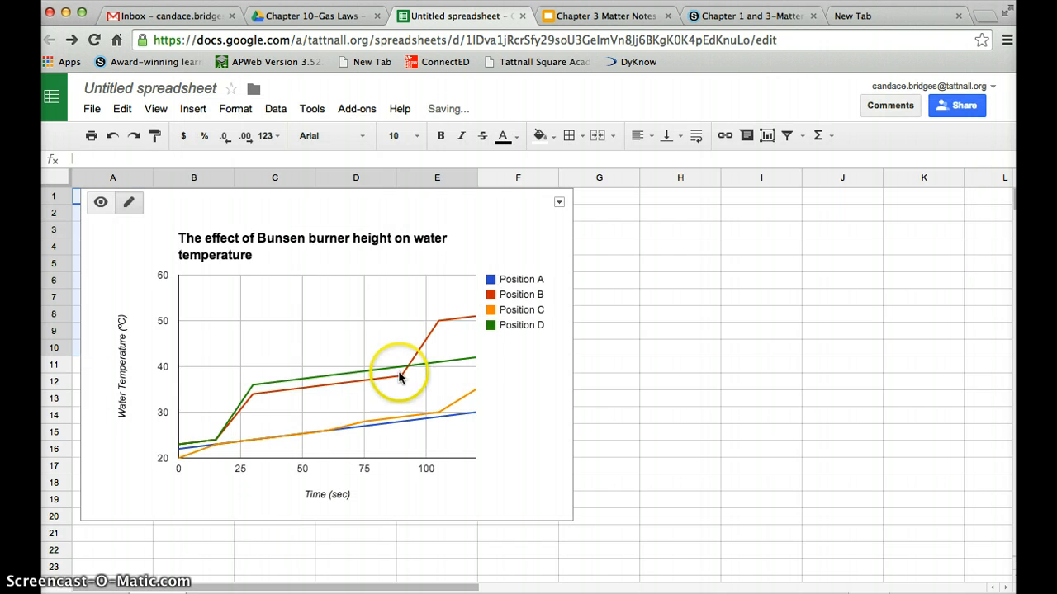
{"action": "left_click_drag", "start_coordinate": [488, 219], "coordinate": [872, 205]}
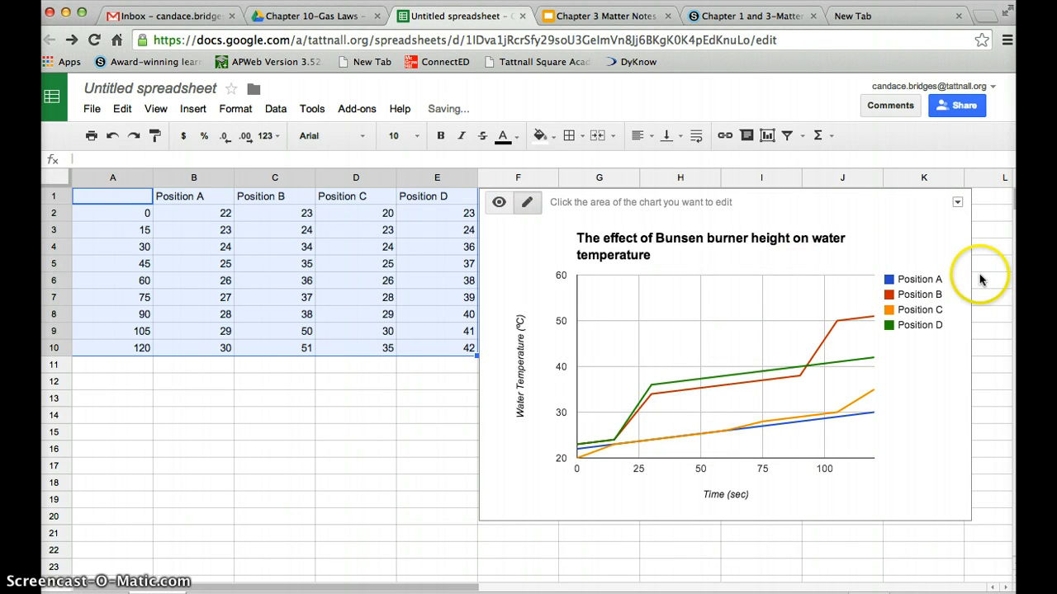
{"action": "left_click", "coordinate": [958, 205]}
{"action": "left_click", "coordinate": [903, 309]}
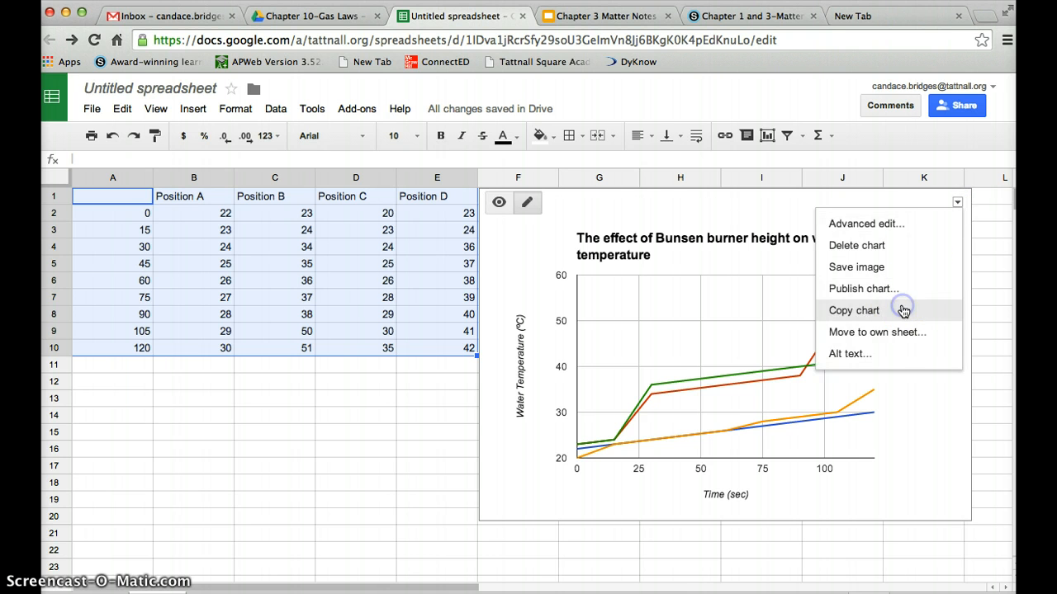
{"action": "left_click", "coordinate": [799, 338]}
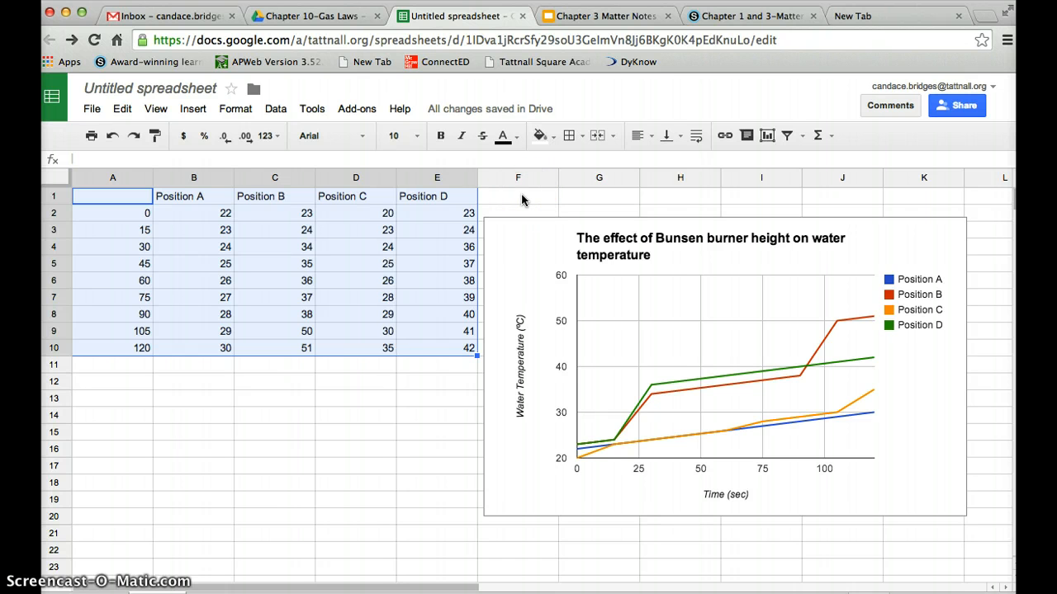
Copy the chart once more and go to the Chapter 10-Gas Laws Drive folder.
{"action": "left_click", "coordinate": [950, 245]}
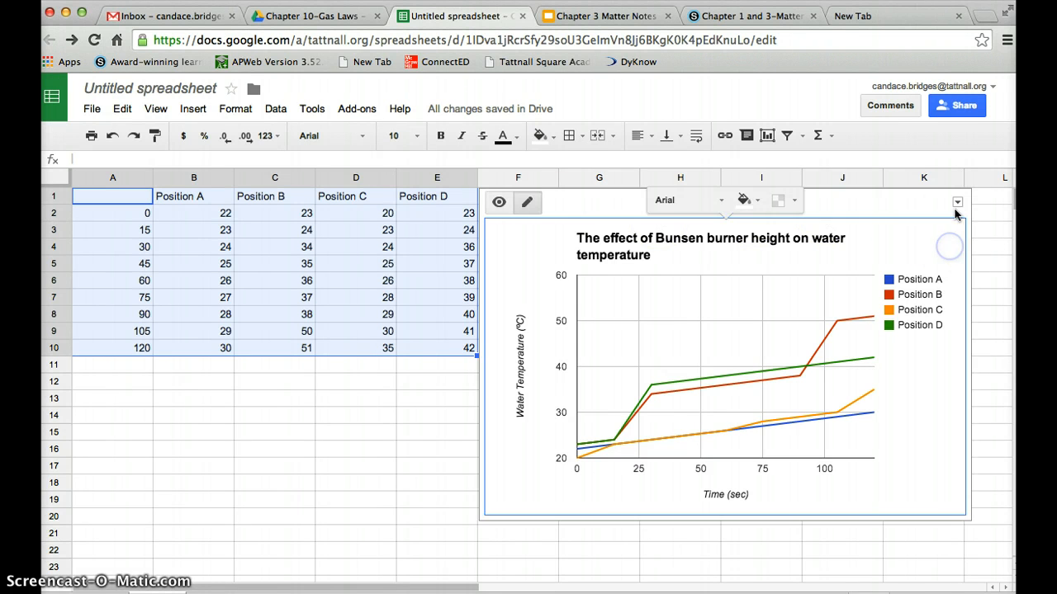
{"action": "left_click", "coordinate": [957, 202]}
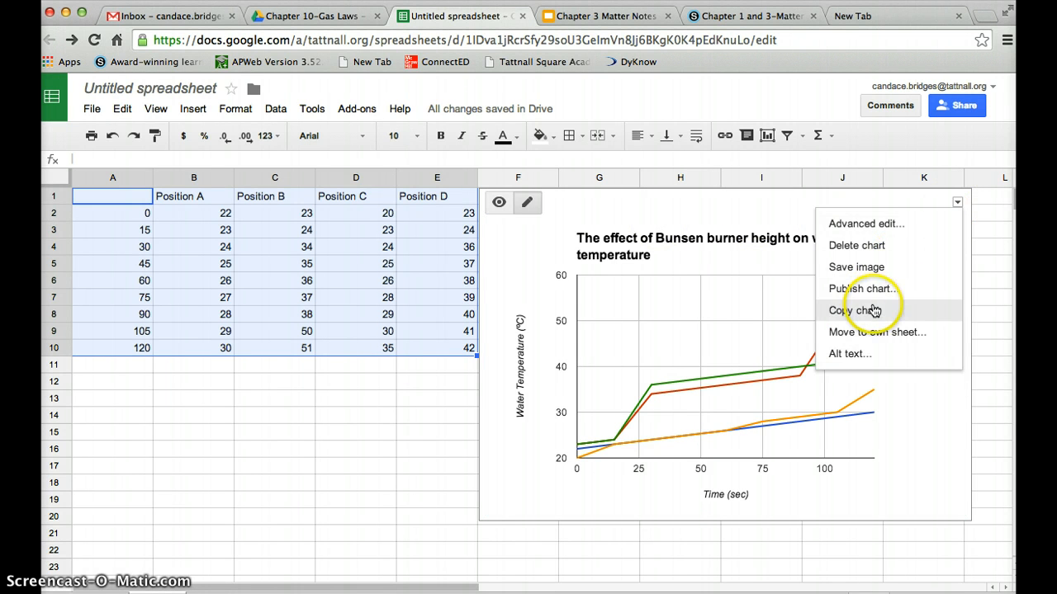
{"action": "left_click", "coordinate": [875, 311]}
{"action": "left_click", "coordinate": [889, 242]}
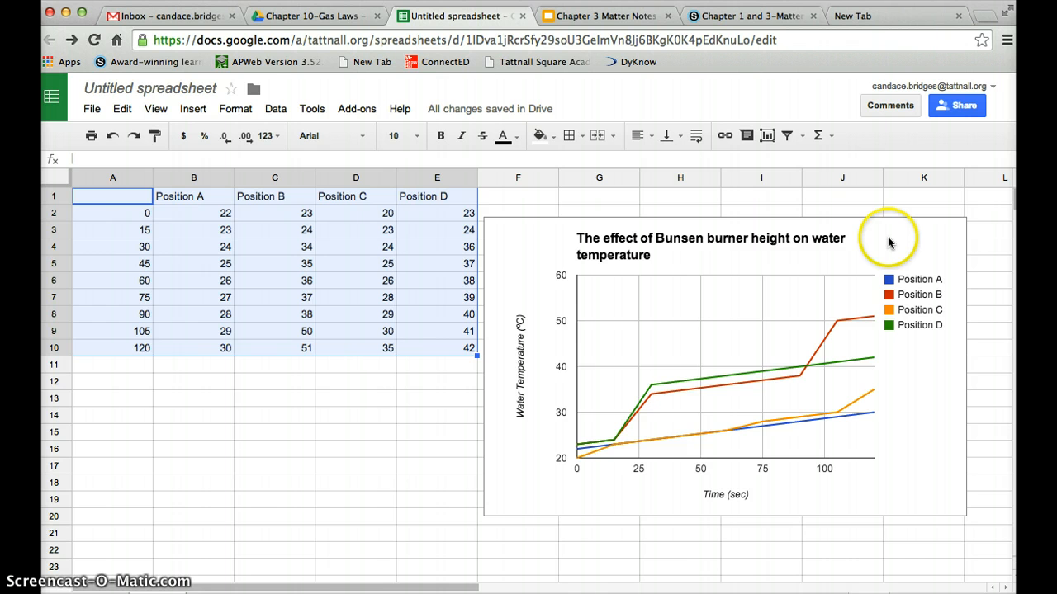
{"action": "left_click", "coordinate": [346, 17]}
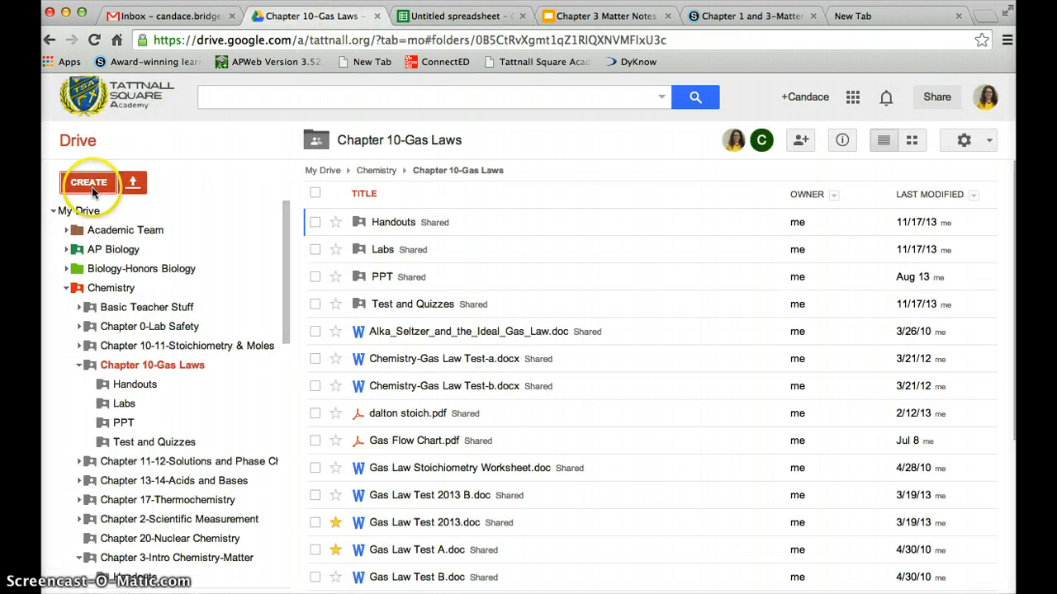
Create a new Google Doc in the shared Chapter 10-Gas Laws folder and paste the chart (Cmd+V).
{"action": "left_click", "coordinate": [88, 183]}
{"action": "left_click", "coordinate": [89, 228]}
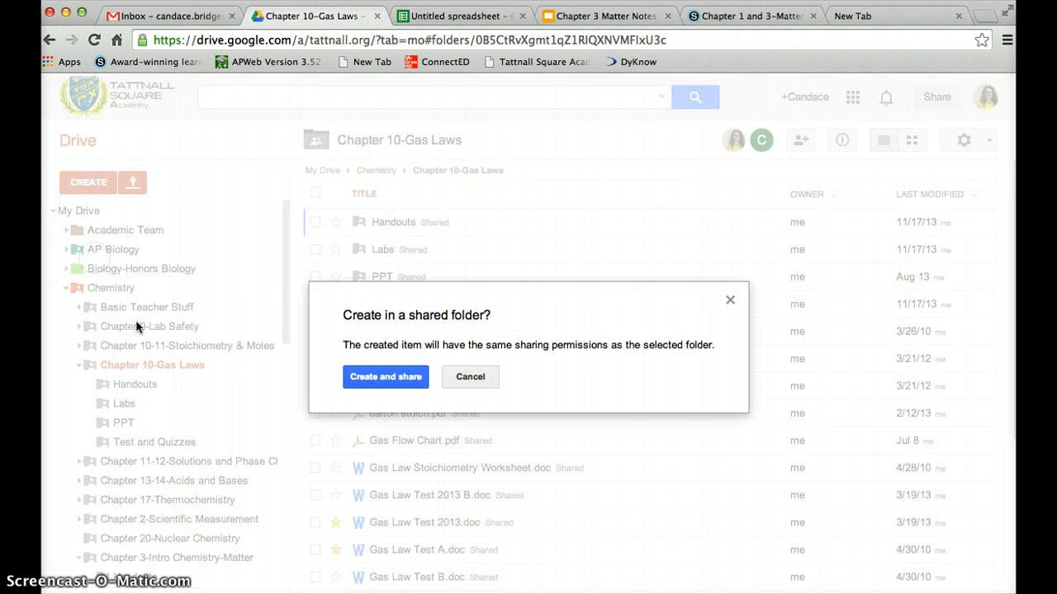
{"action": "left_click", "coordinate": [380, 380]}
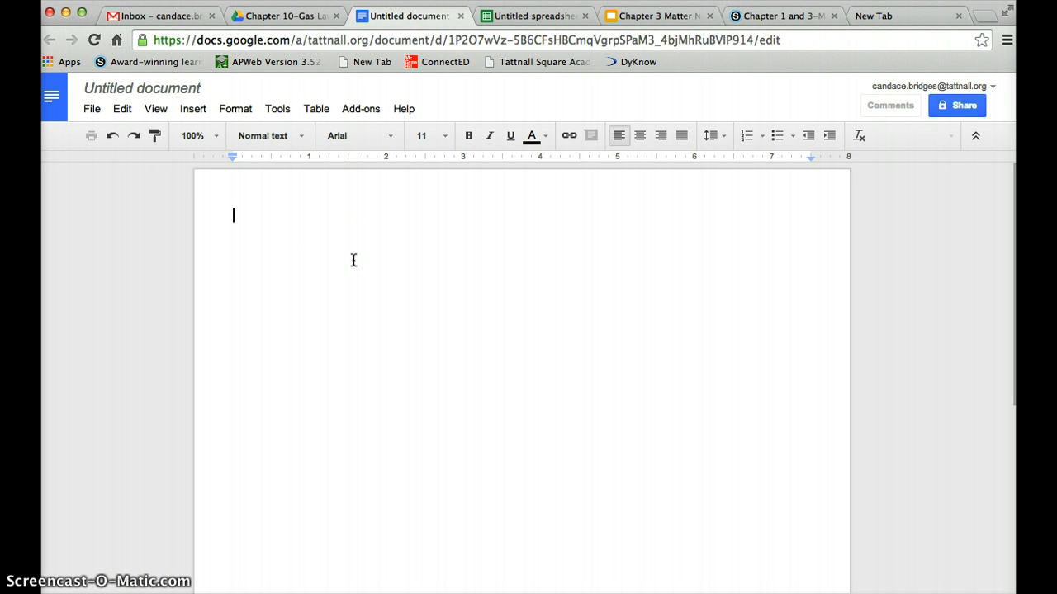
{"action": "key", "text": "super+v"}
{"action": "left_click", "coordinate": [297, 239]}
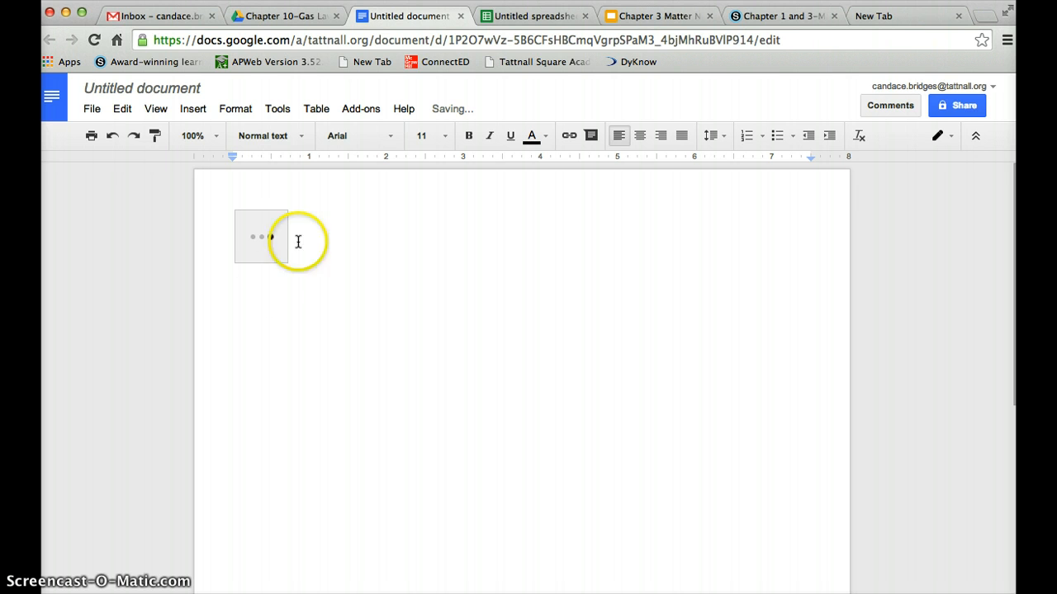